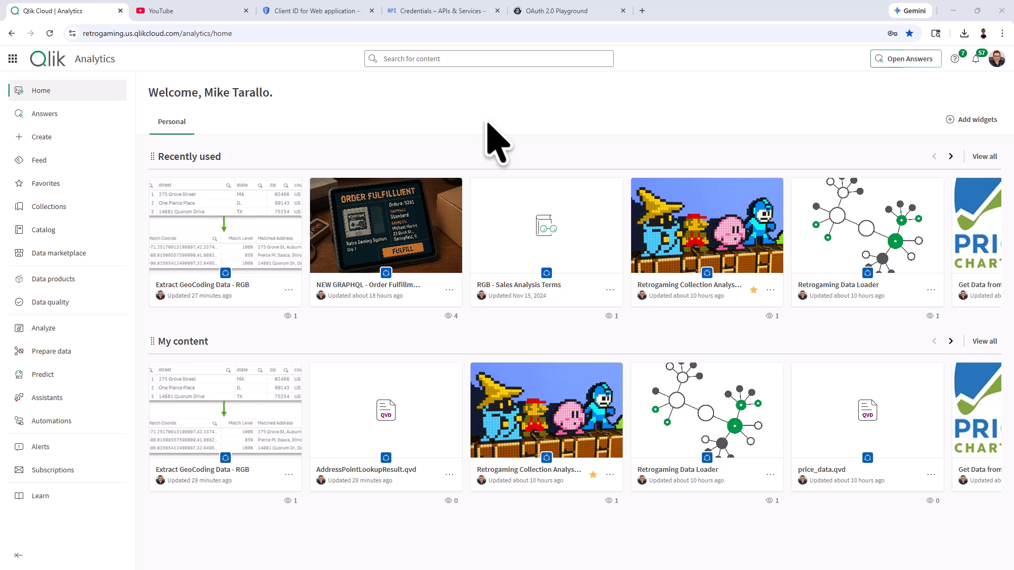
# Go to the pipeline projects in the Data Integration area.
pyautogui.click(12, 59)
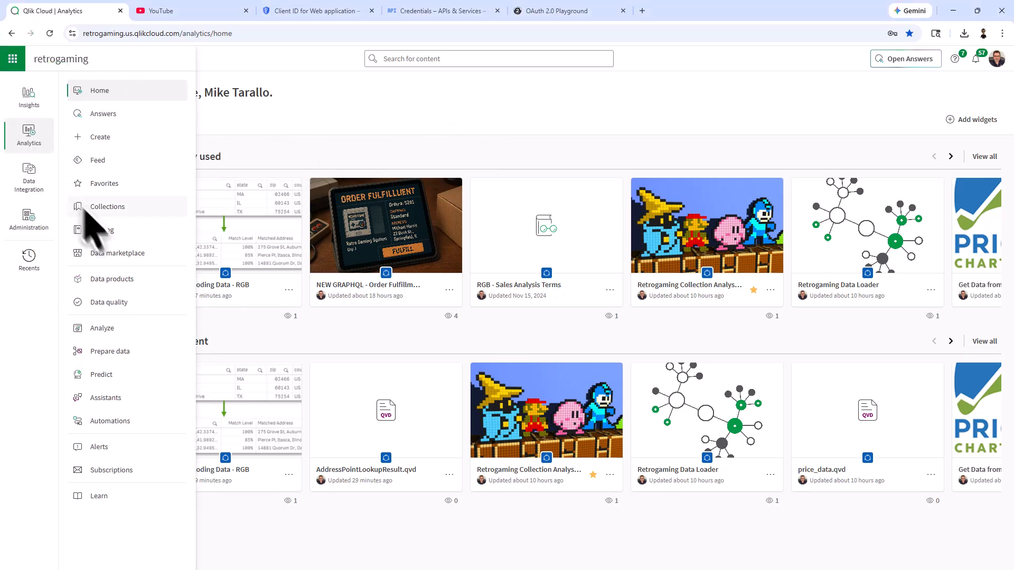
pyautogui.moveTo(37, 197)
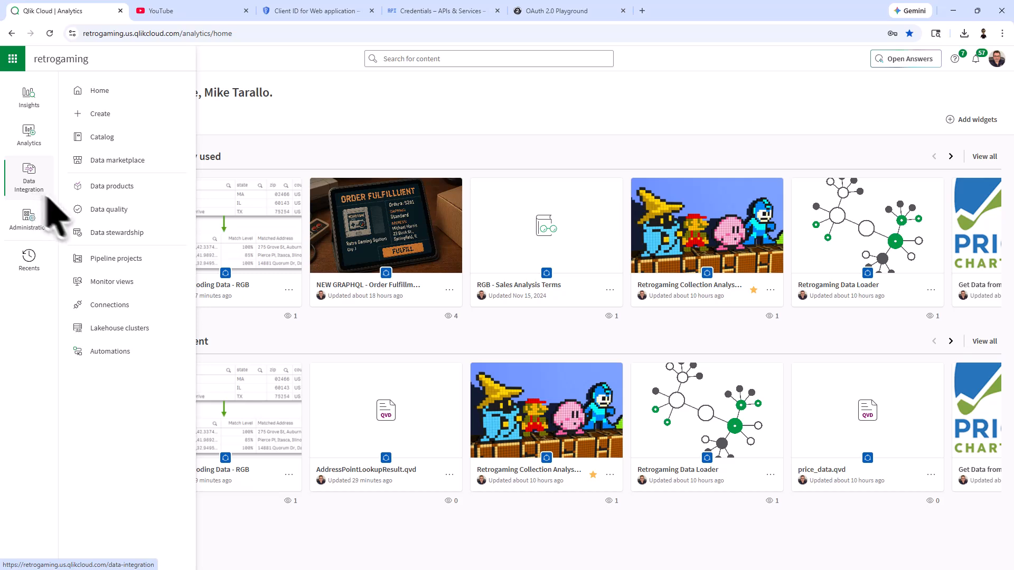
pyautogui.click(114, 260)
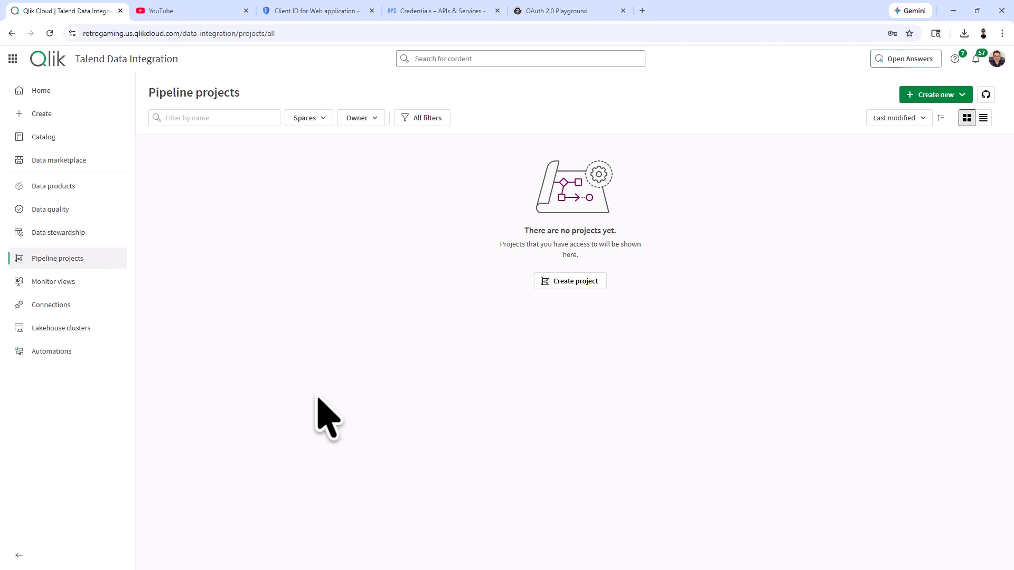
# Create a replication project named Qlik YouTube Analytics in the space YouTube Analytics - Data Project.
pyautogui.click(559, 279)
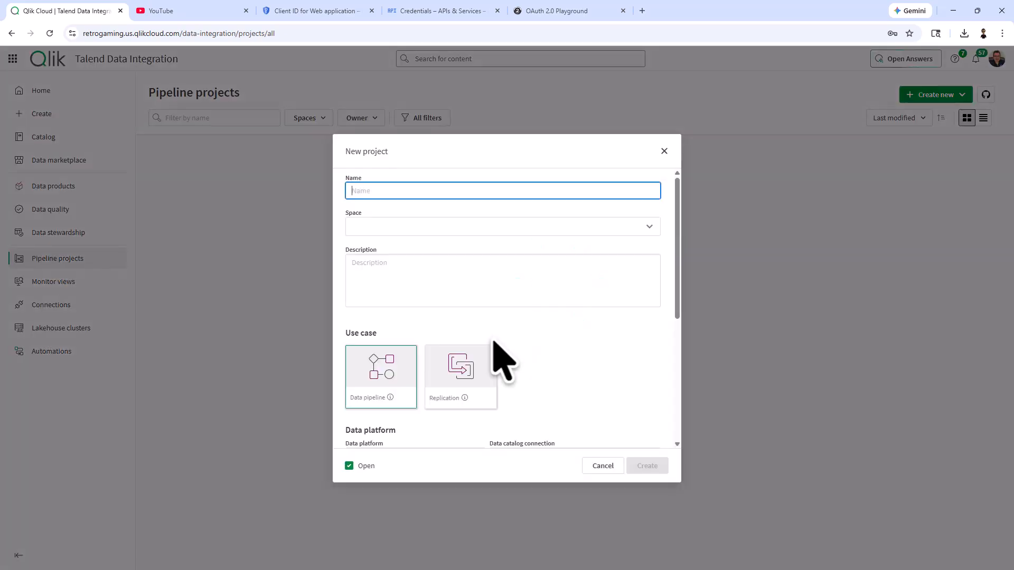
pyautogui.click(465, 384)
pyautogui.click(407, 190)
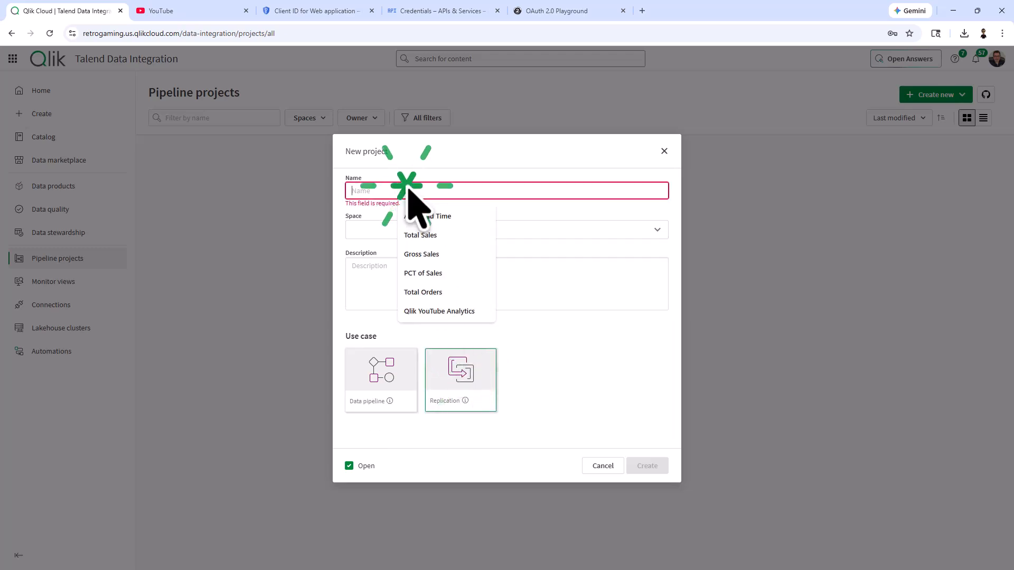
pyautogui.click(446, 311)
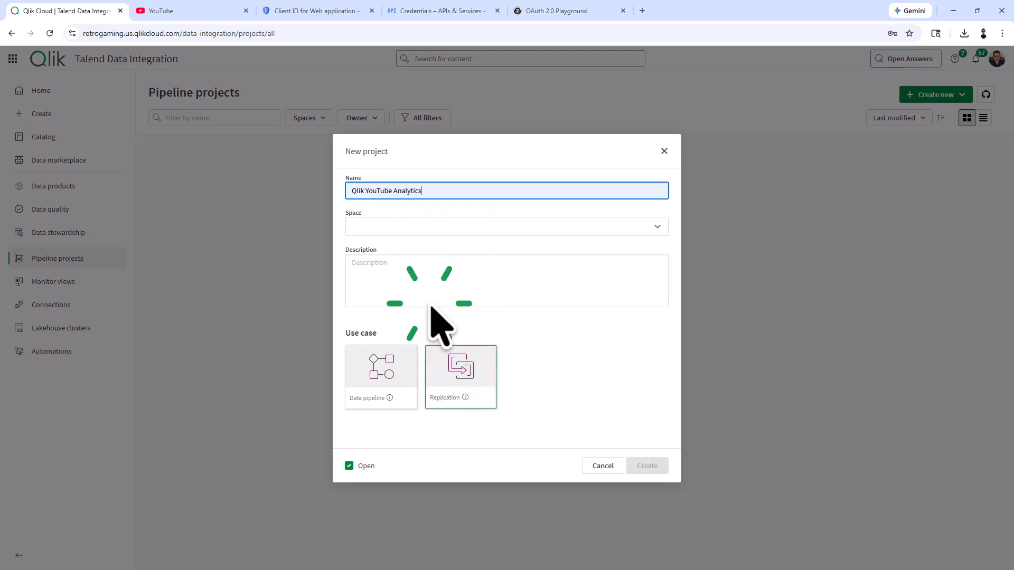
pyautogui.click(656, 226)
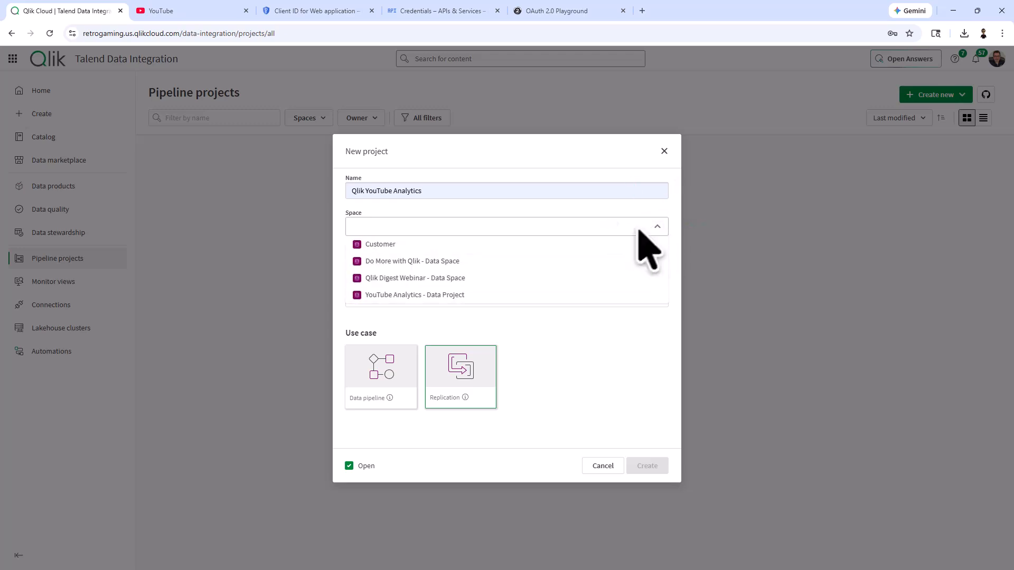
pyautogui.click(472, 294)
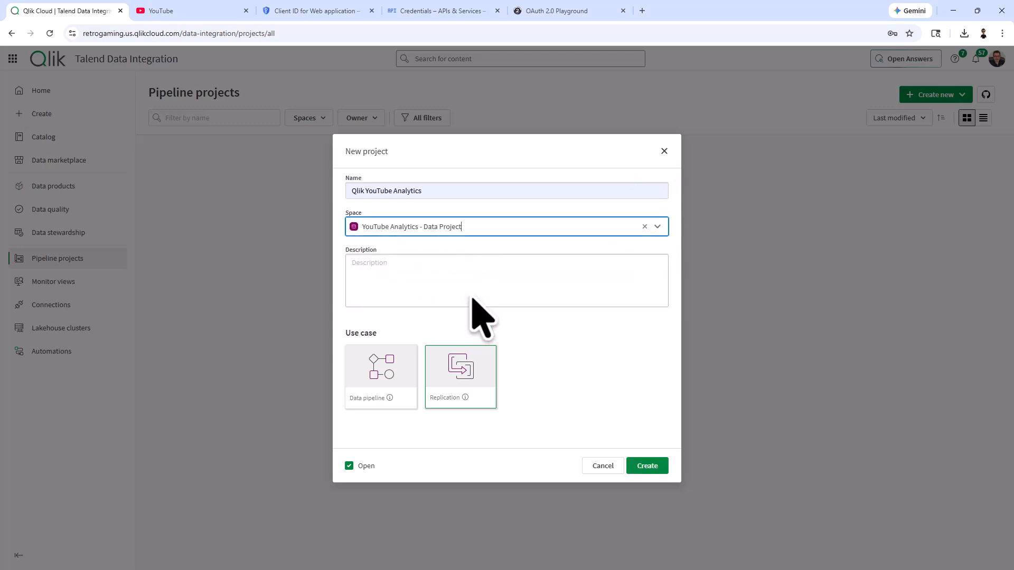
pyautogui.click(657, 467)
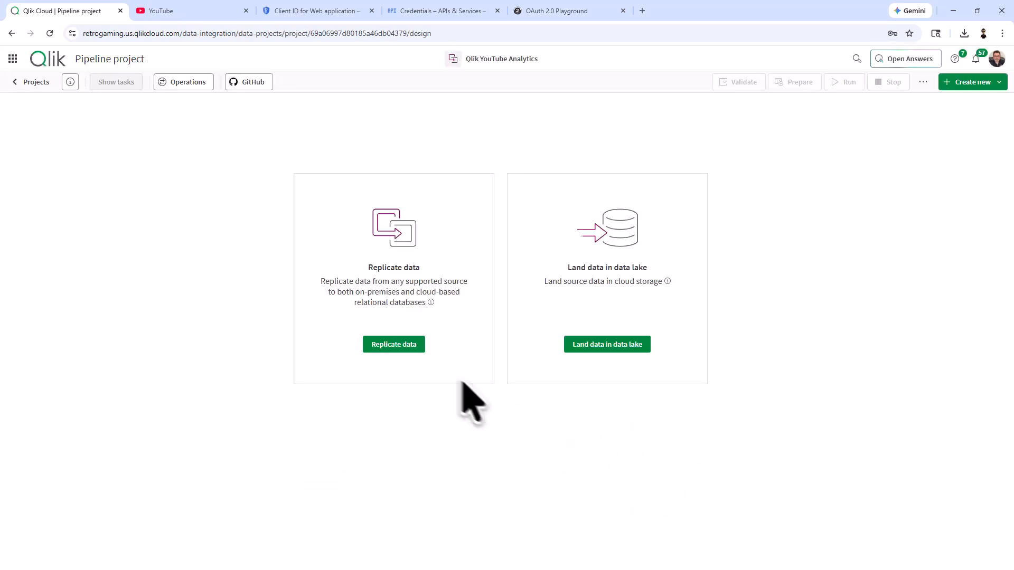
# Start a Replicate data task named QlikYouTubeAnalytics and proceed to the source connection selection.
pyautogui.click(402, 352)
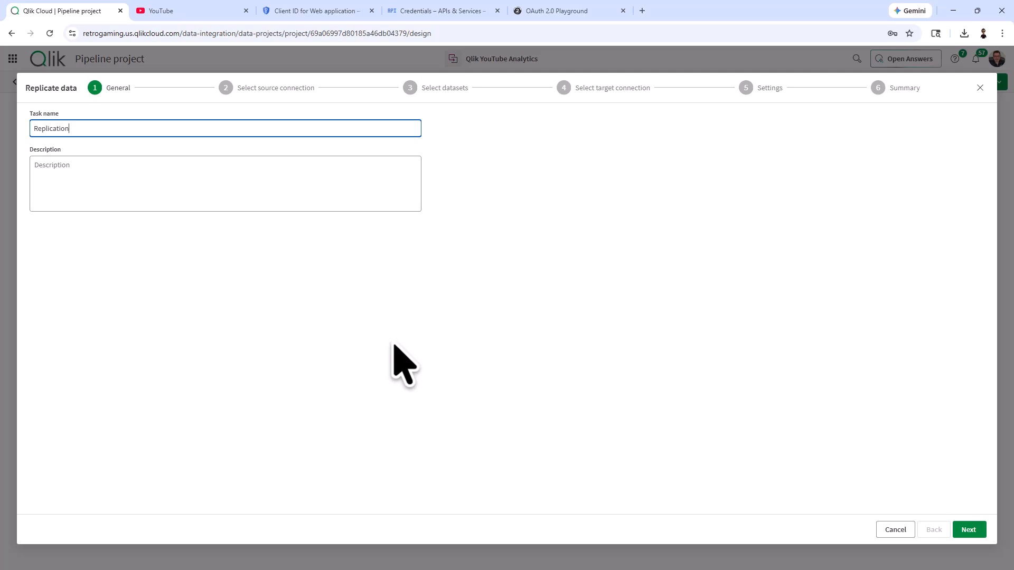
pyautogui.hotkey('ctrl', 'a')
pyautogui.write('Qlik')
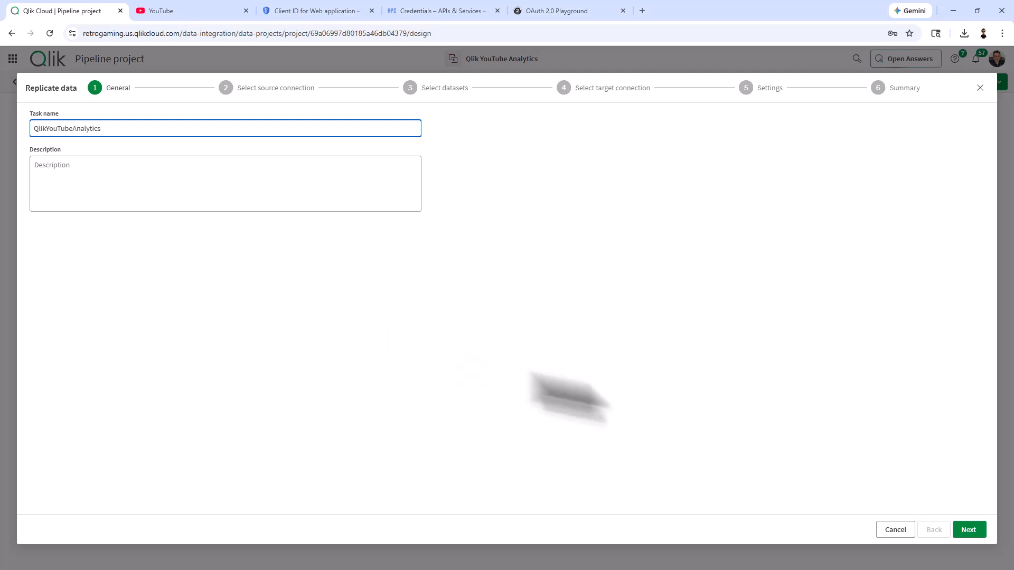
pyautogui.click(970, 529)
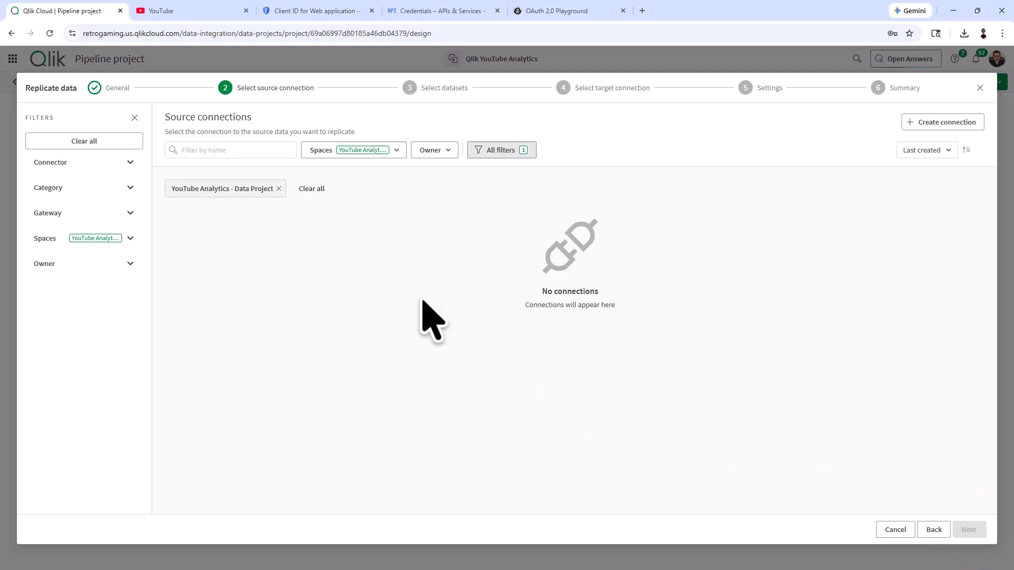
# Start a new source connection with the YouTube Analytics connector.
pyautogui.click(934, 122)
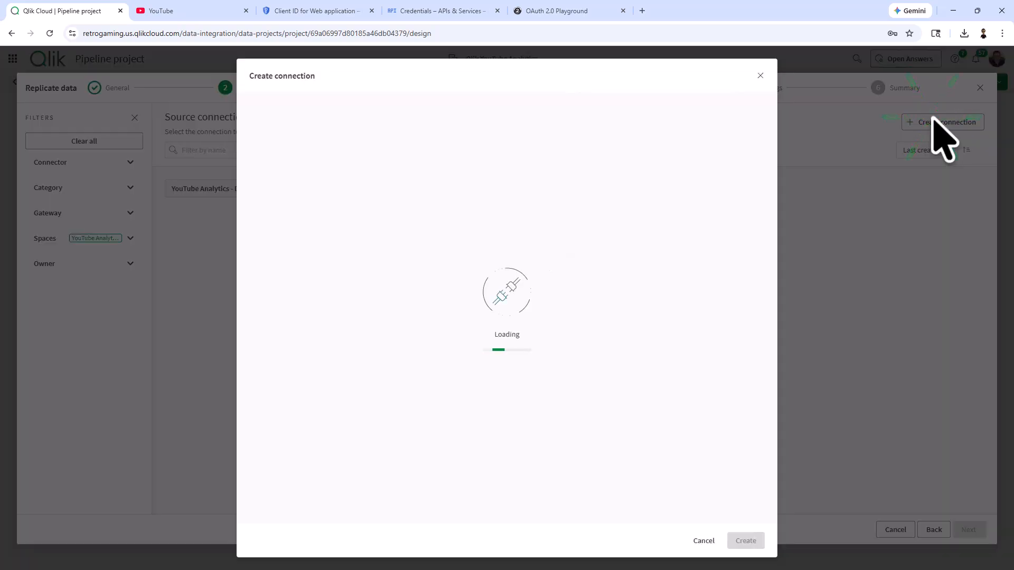
pyautogui.write('you')
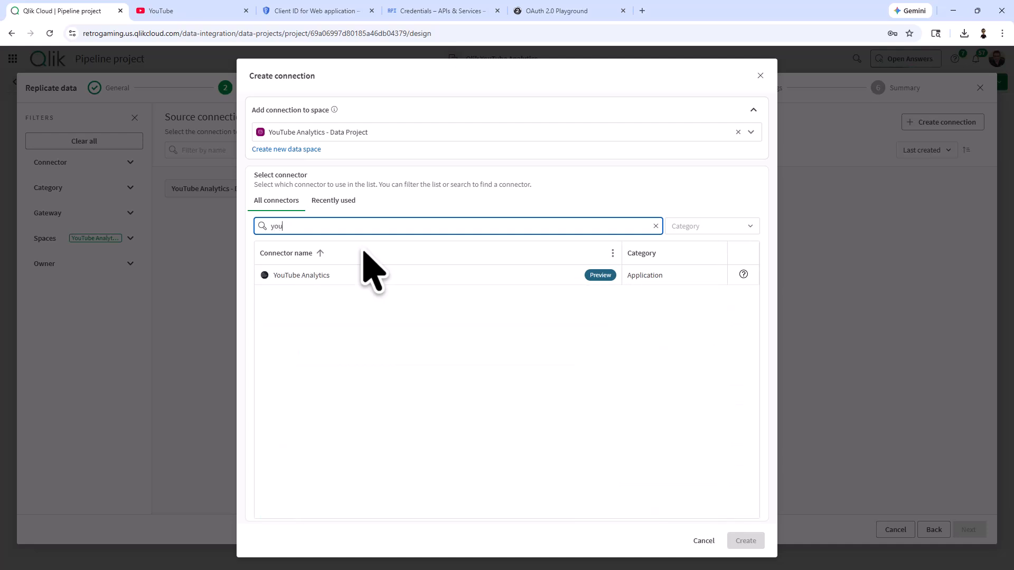
pyautogui.click(470, 277)
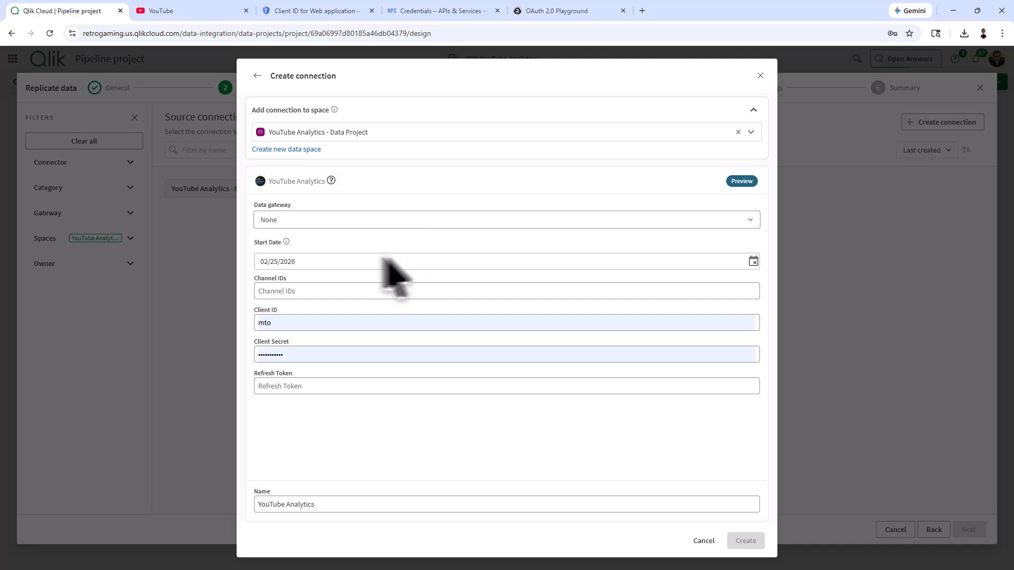
# Pick January 1, 2026 as the start date of the YouTube Analytics connection.
pyautogui.click(754, 261)
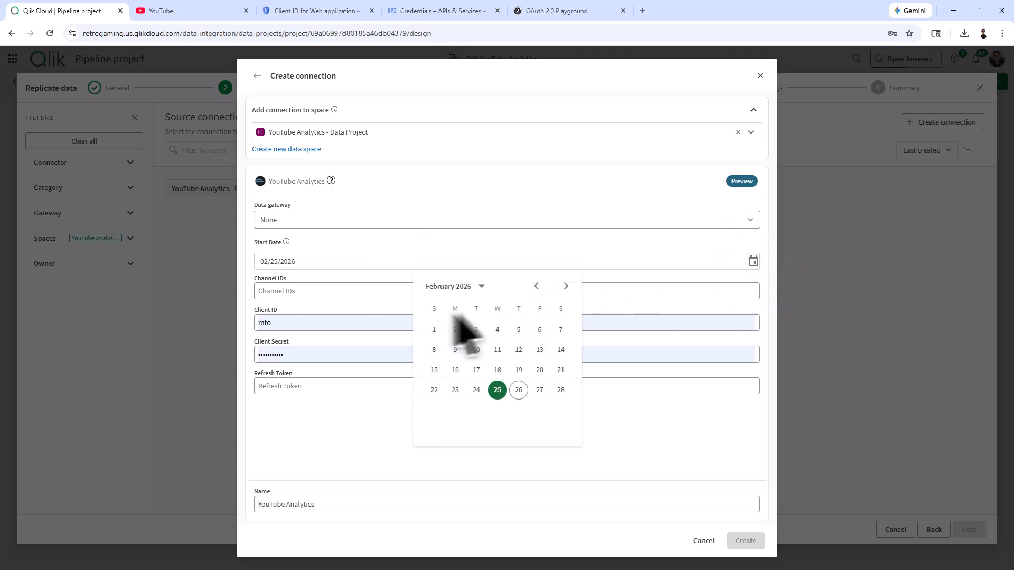
pyautogui.click(538, 287)
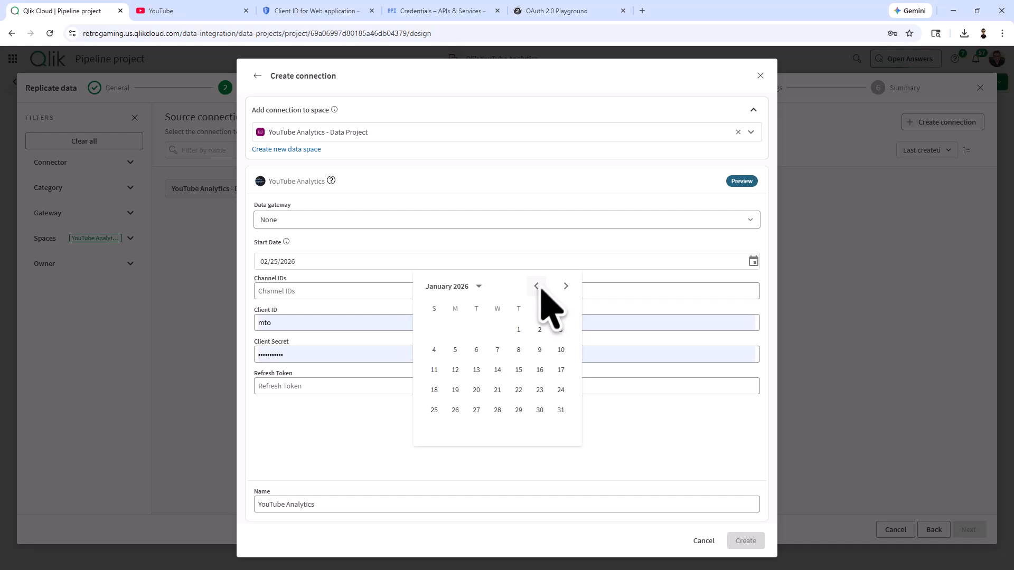
pyautogui.click(519, 332)
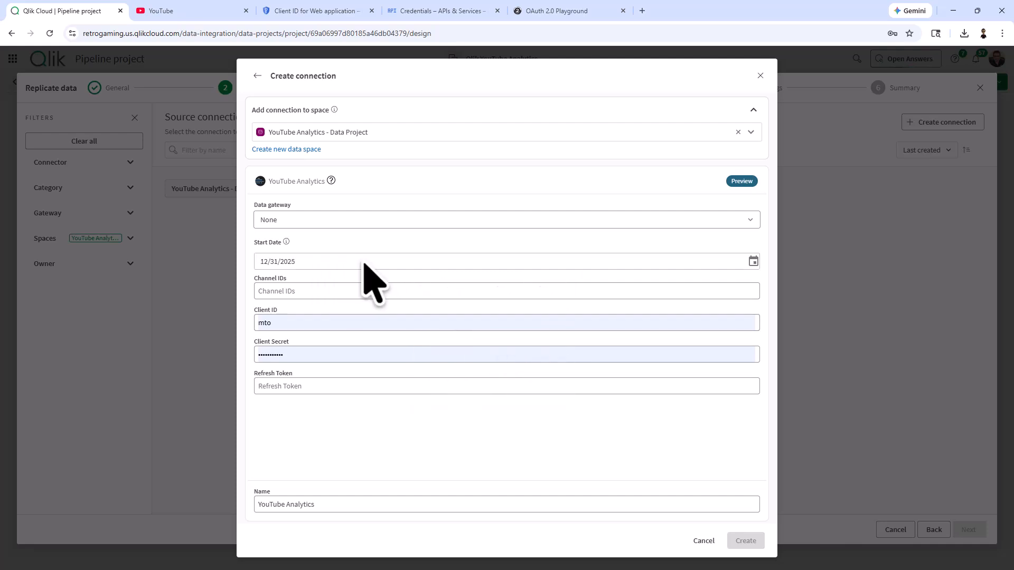
# Copy the channel ID from YouTube's advanced settings and paste it as the connection's channel ID in Qlik Cloud.
pyautogui.click(368, 290)
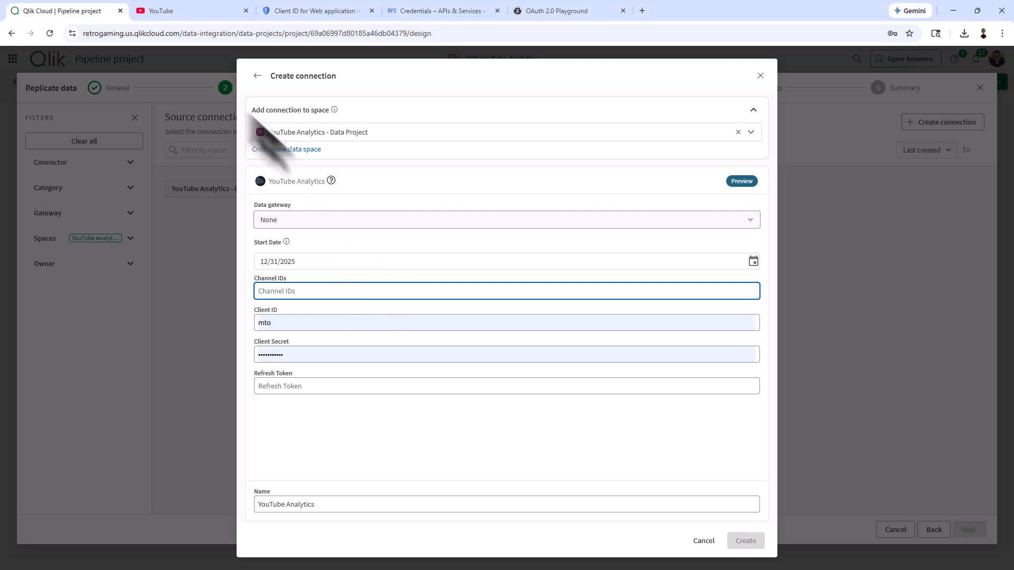
pyautogui.click(167, 12)
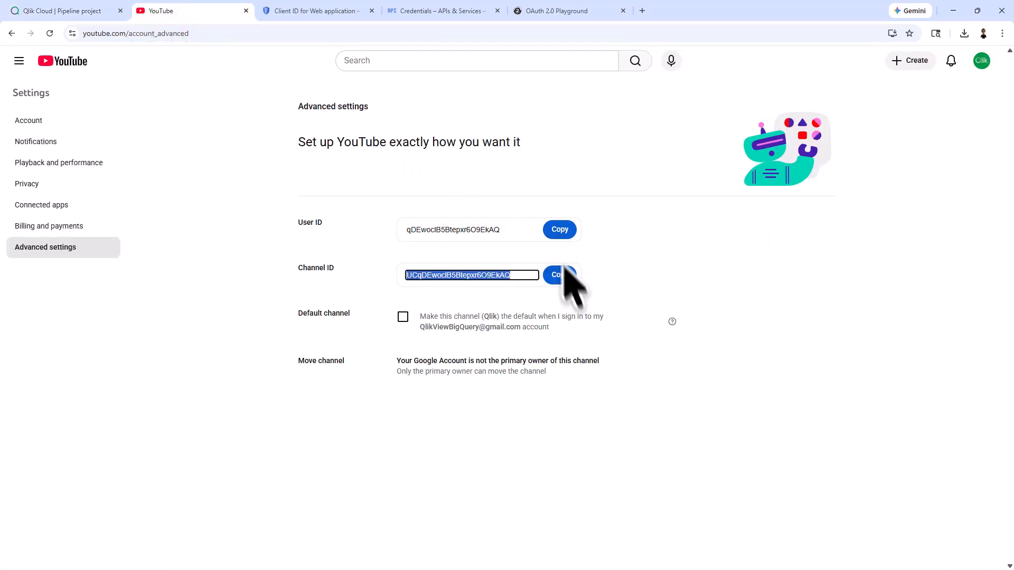
pyautogui.click(564, 272)
pyautogui.click(79, 11)
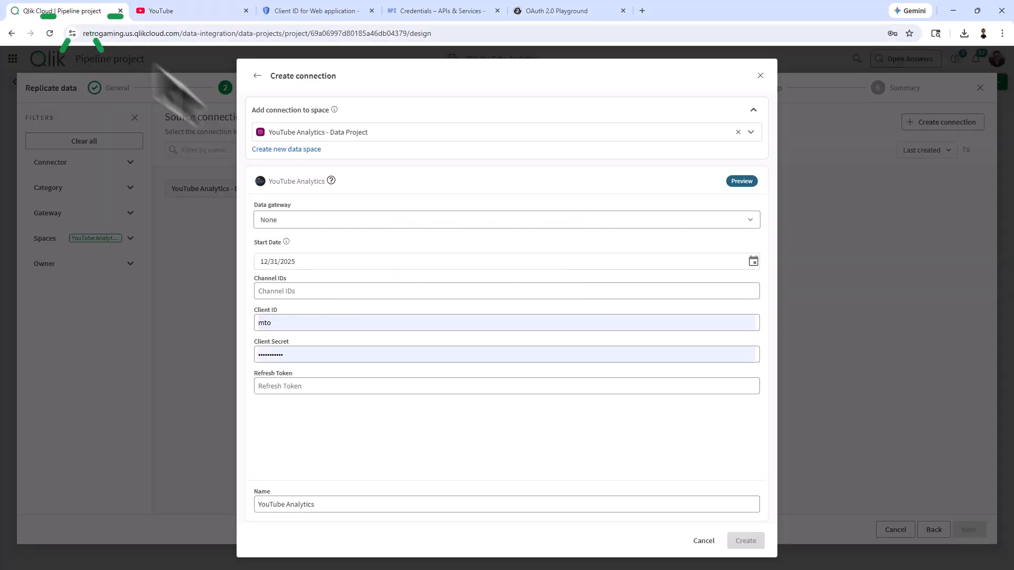
pyautogui.click(316, 291)
pyautogui.hotkey('ctrl', 'v')
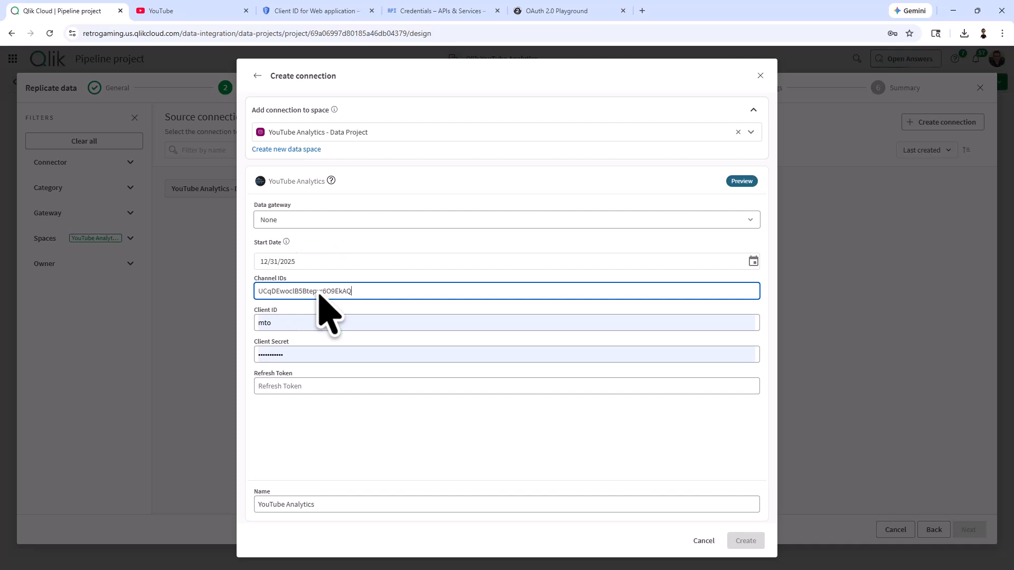
# Clear the autofilled client ID and client secret from the YouTube Analytics connection.
pyautogui.click(317, 324)
pyautogui.doubleClick(262, 323)
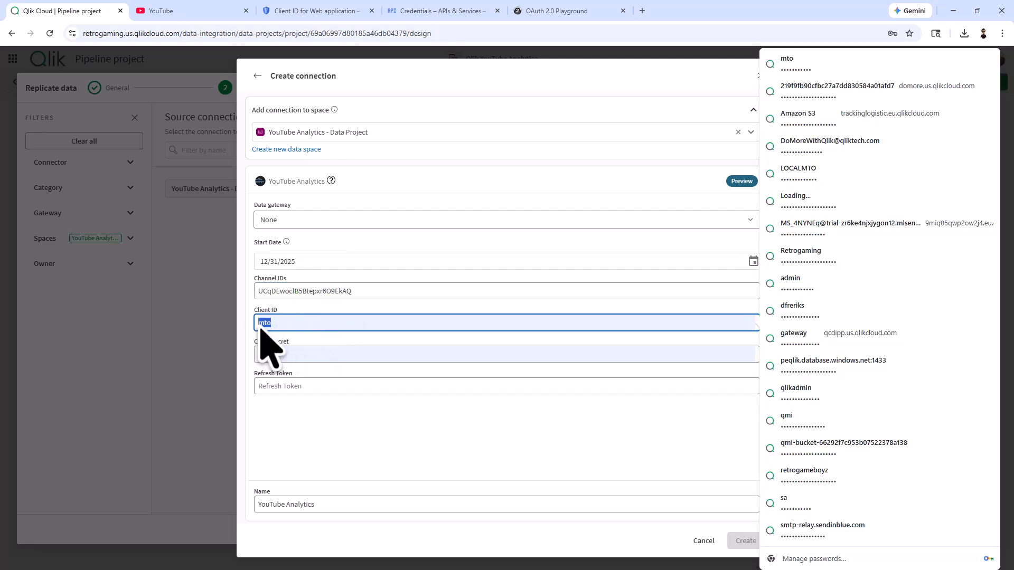
pyautogui.press('BackSpace')
pyautogui.moveTo(321, 352); pyautogui.dragTo(252, 352)
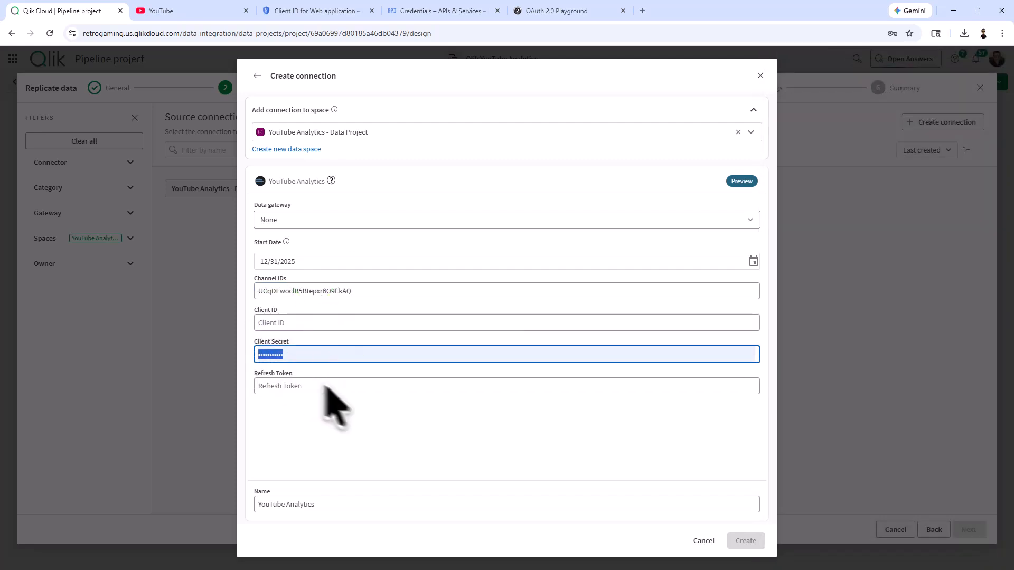
pyautogui.press('BackSpace')
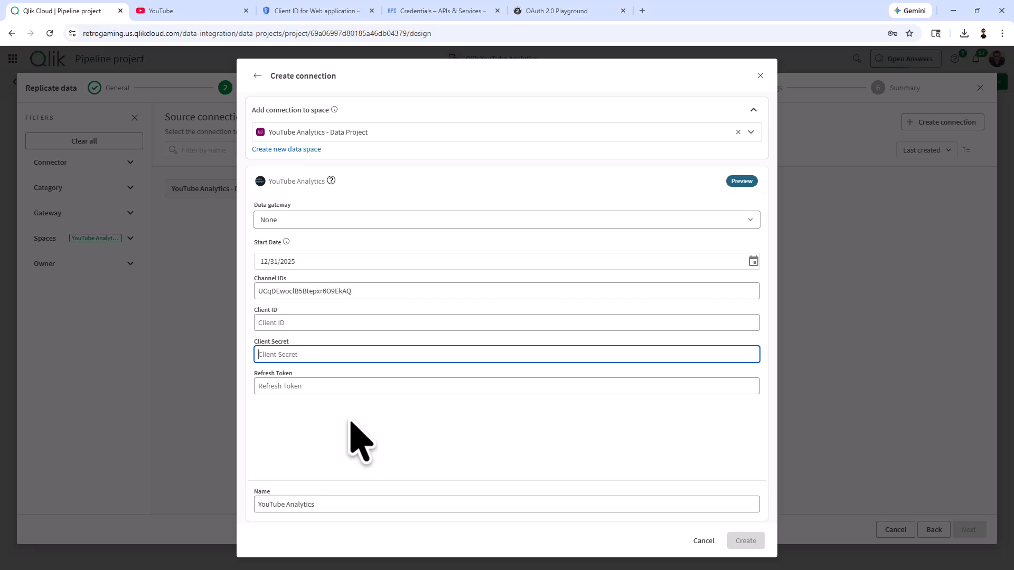
# Examine the OAuth web client's details and the project's API credentials in Google Cloud.
pyautogui.click(351, 12)
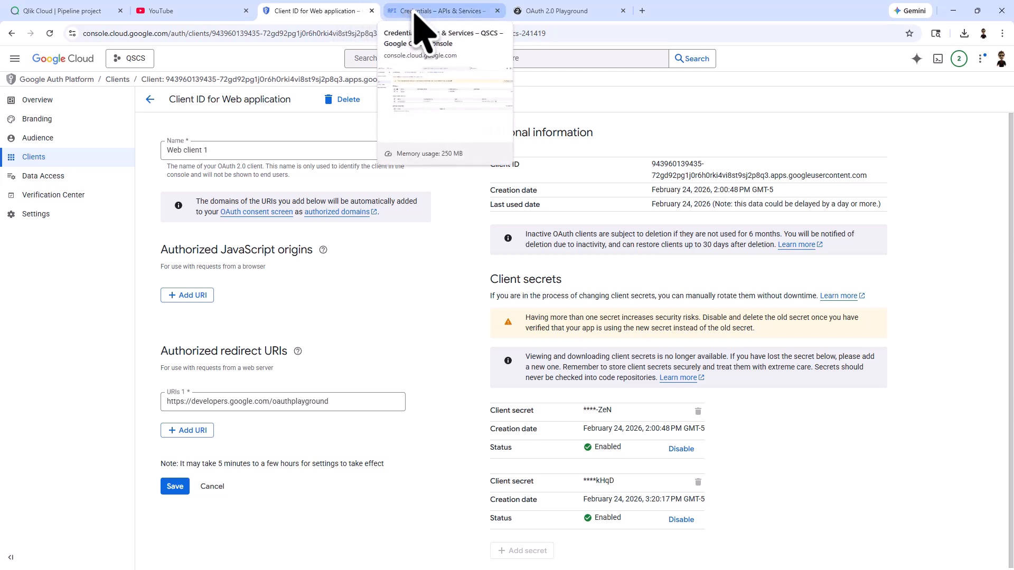
pyautogui.click(436, 11)
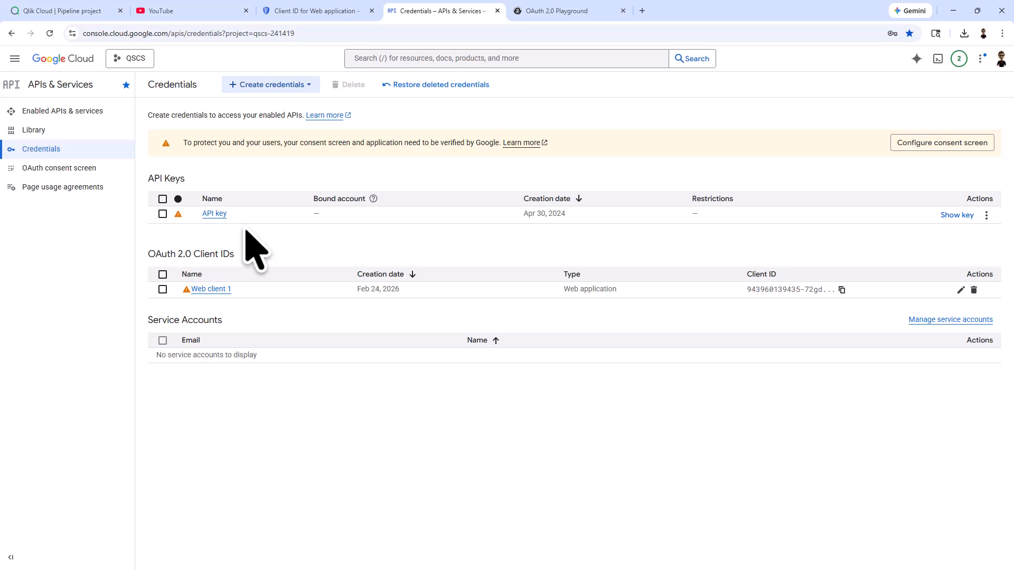
# In the OAuth 2.0 Playground, enable the use of own OAuth credentials and enter the OAuth client ID and client secret.
pyautogui.click(543, 13)
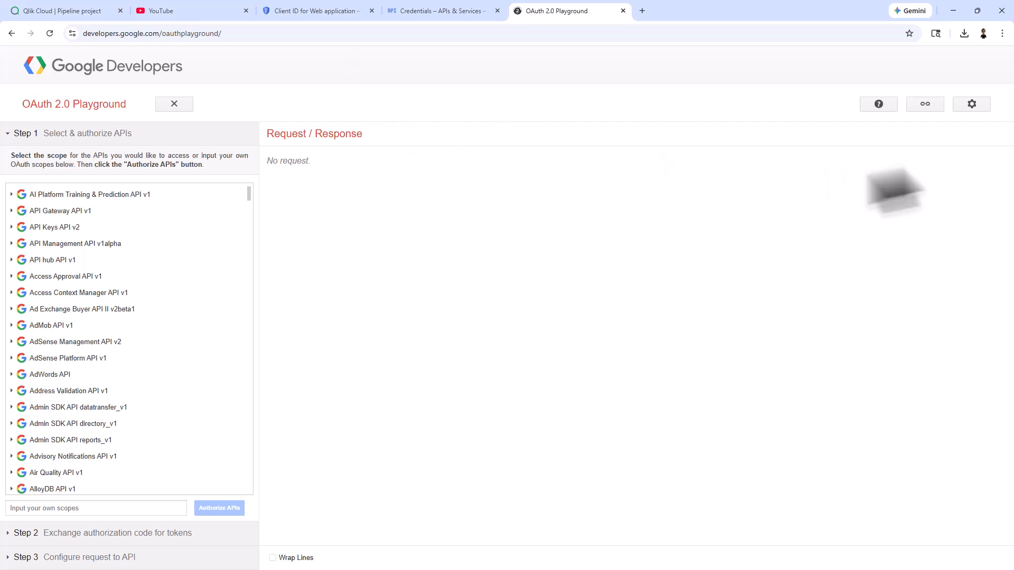
pyautogui.click(972, 106)
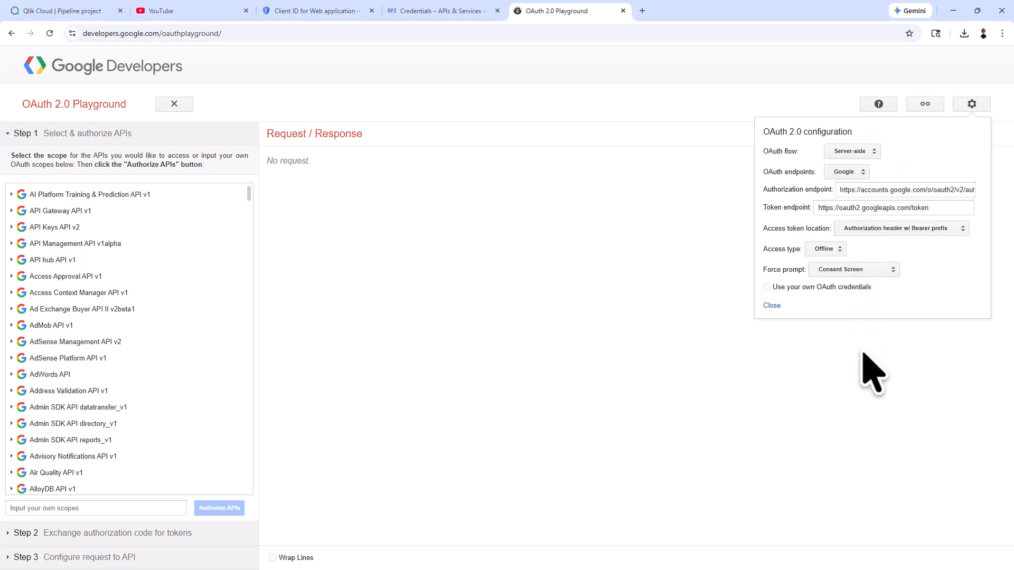
pyautogui.click(766, 287)
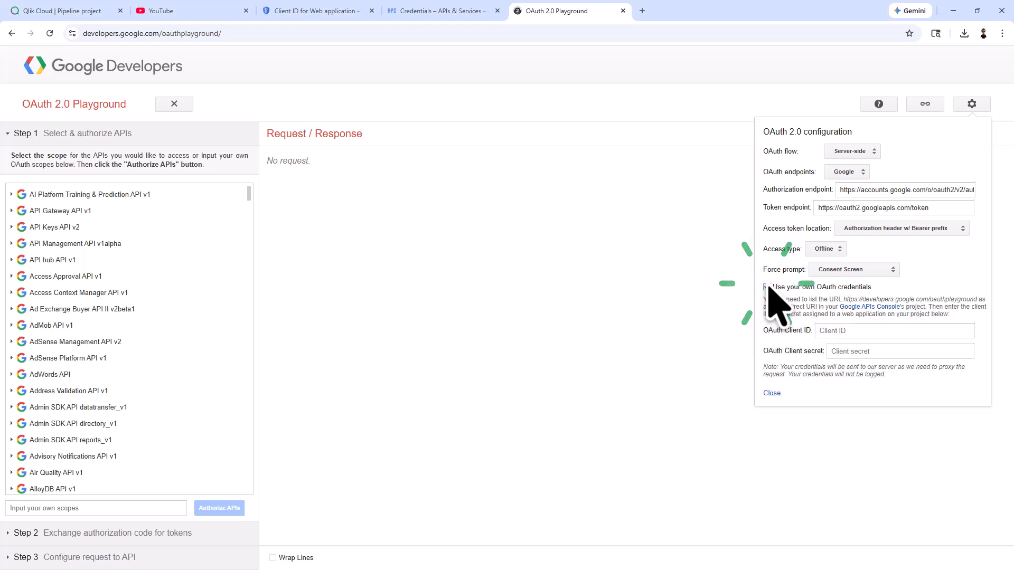
pyautogui.click(879, 351)
pyautogui.click(860, 352)
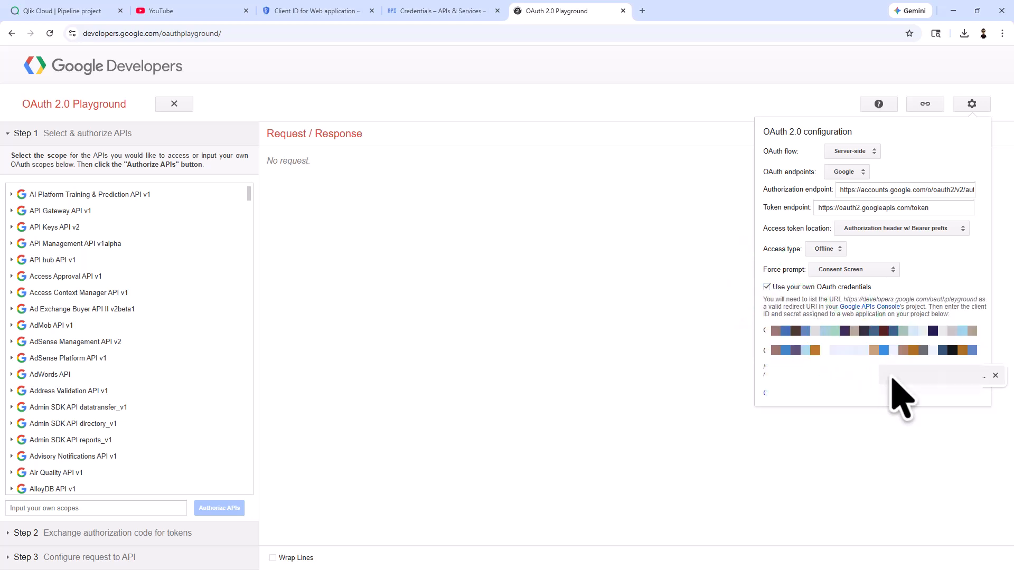
pyautogui.click(889, 369)
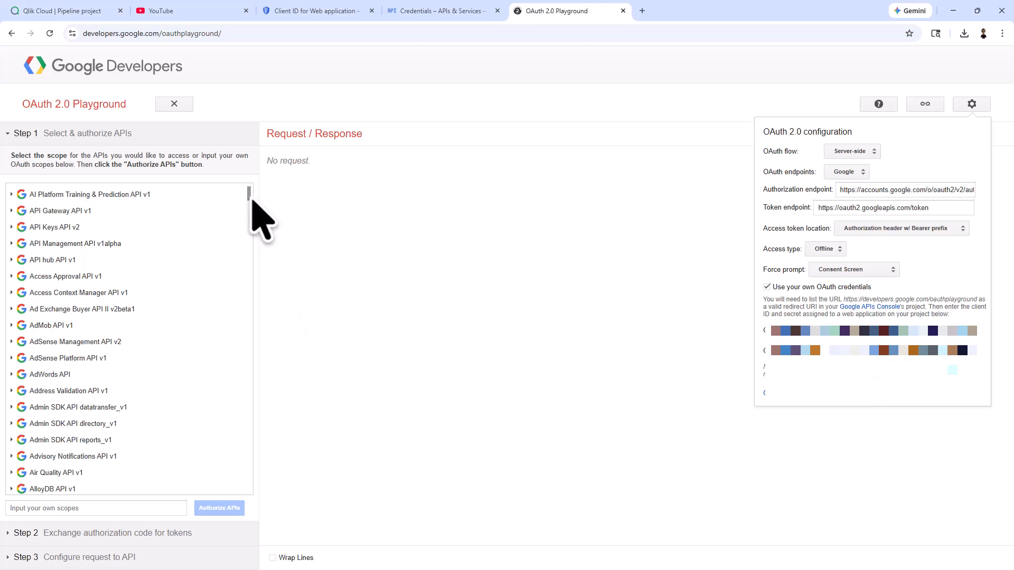
# Select the youtube.readonly scope under YouTube Data API v3 and start authorizing the API.
pyautogui.moveTo(248, 195); pyautogui.dragTo(254, 509)
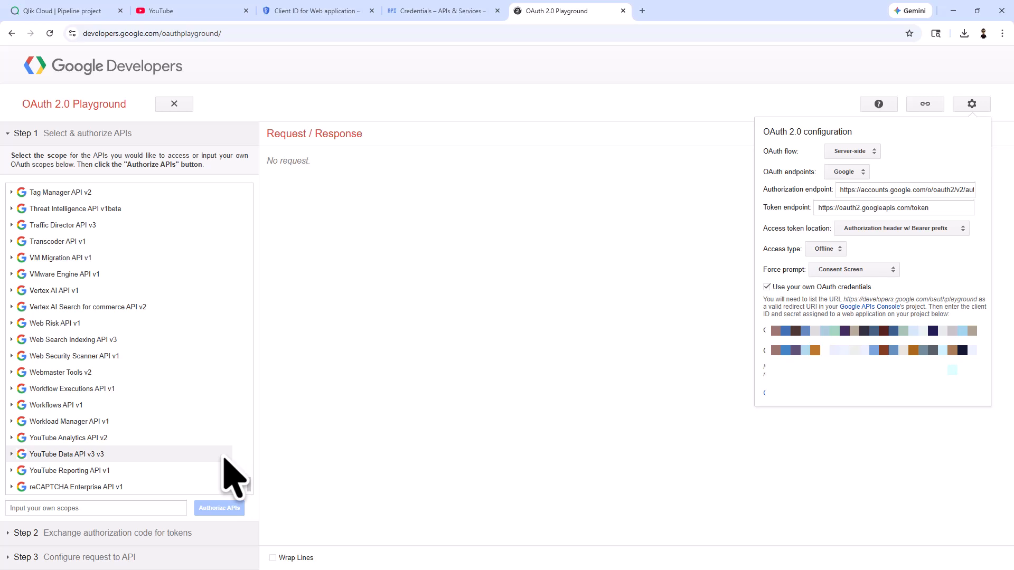
pyautogui.click(82, 454)
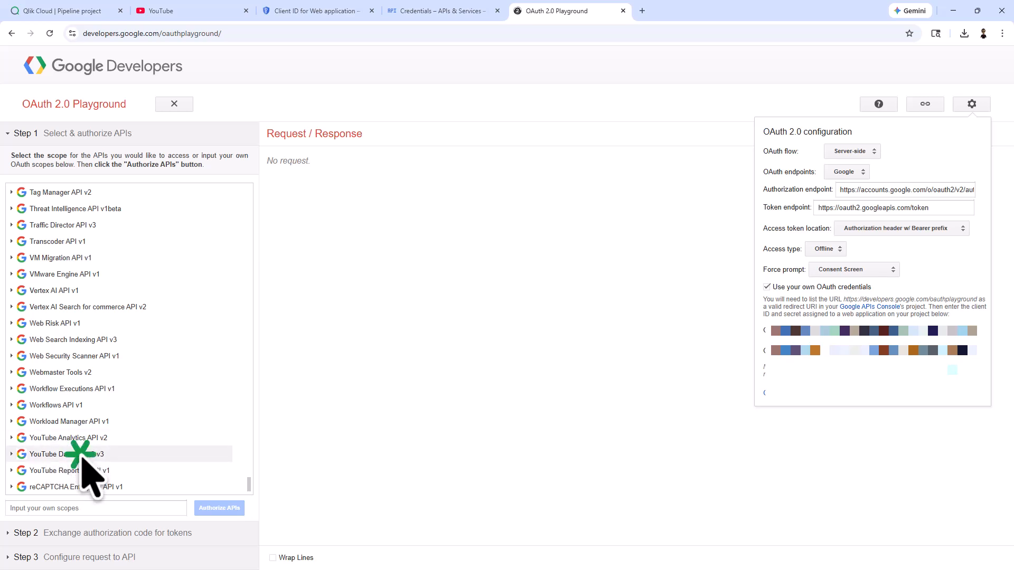
pyautogui.scroll(-2, 136, 428)
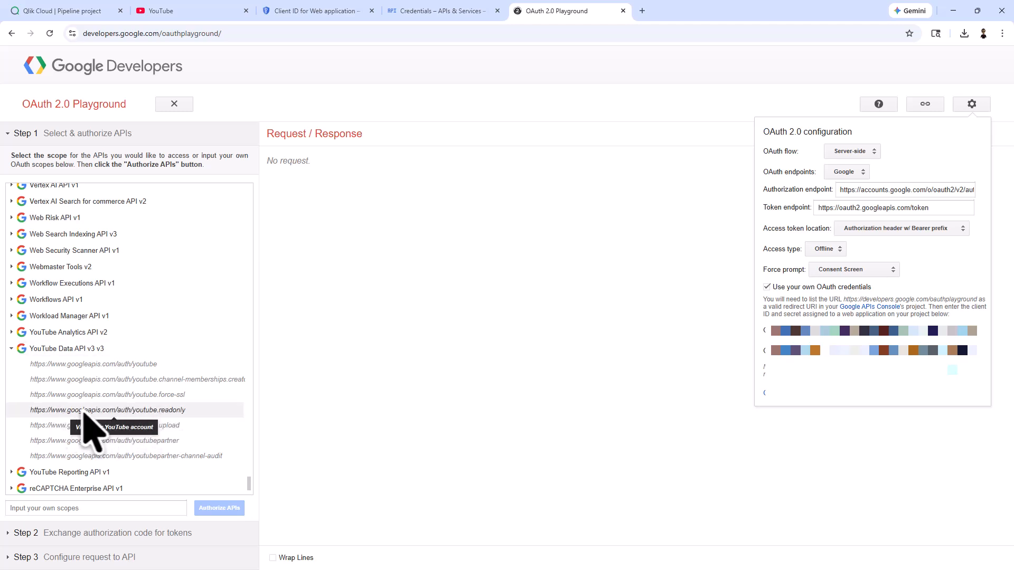
pyautogui.click(155, 411)
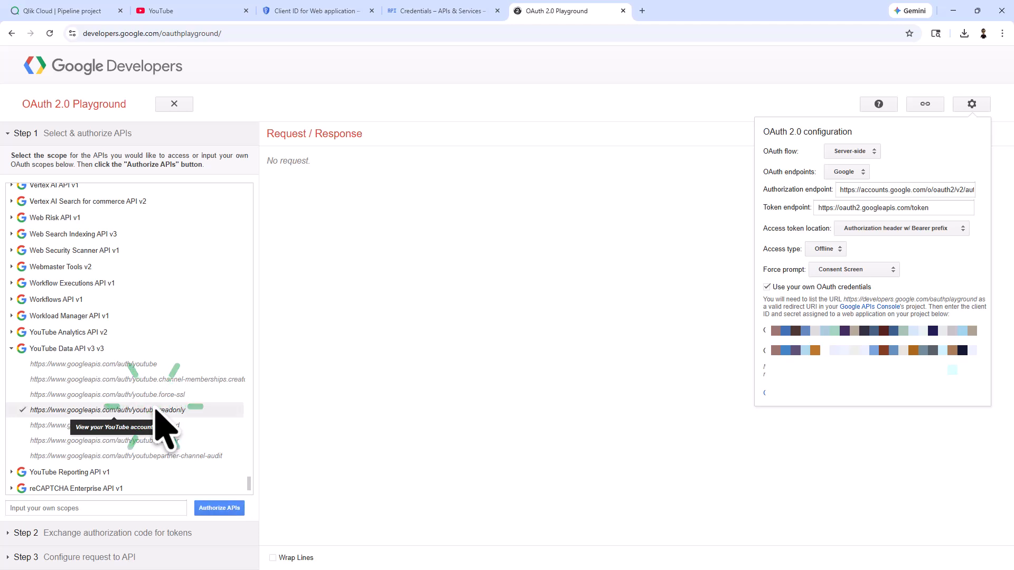
pyautogui.click(223, 509)
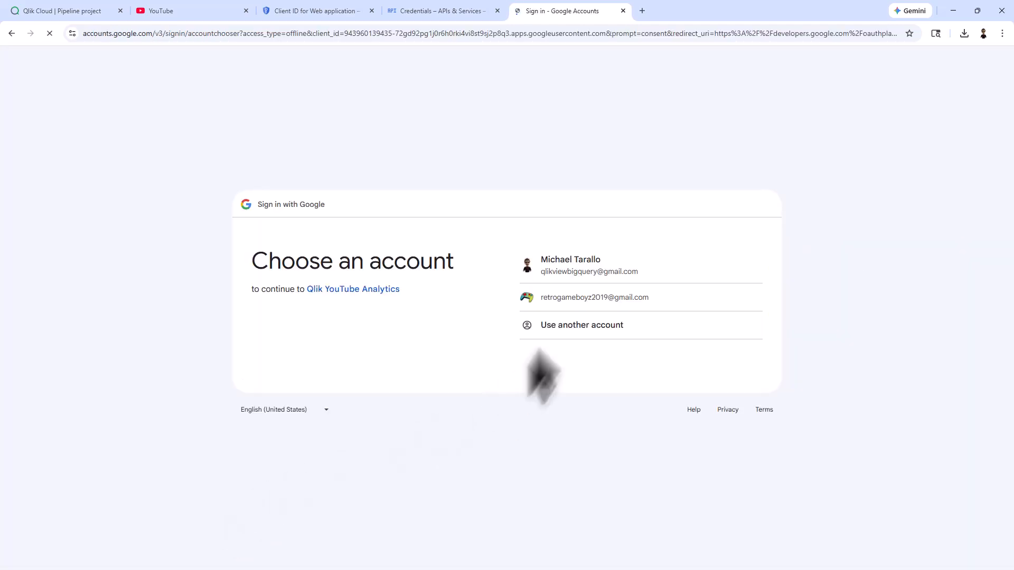
# Choose the developer's Google account, proceed past the unverified-app warning and grant Qlik YouTube Analytics access.
pyautogui.click(590, 270)
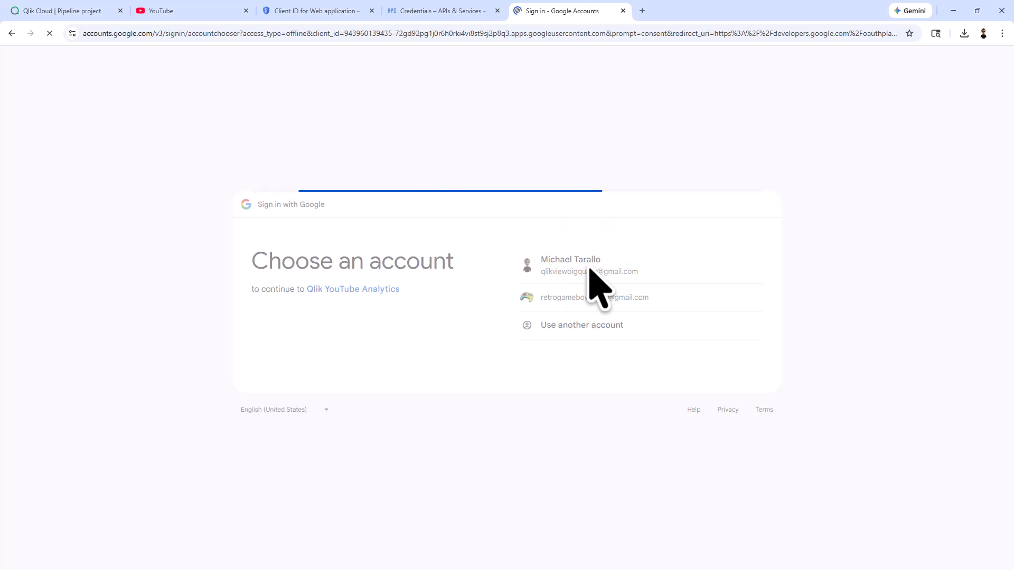
pyautogui.click(546, 304)
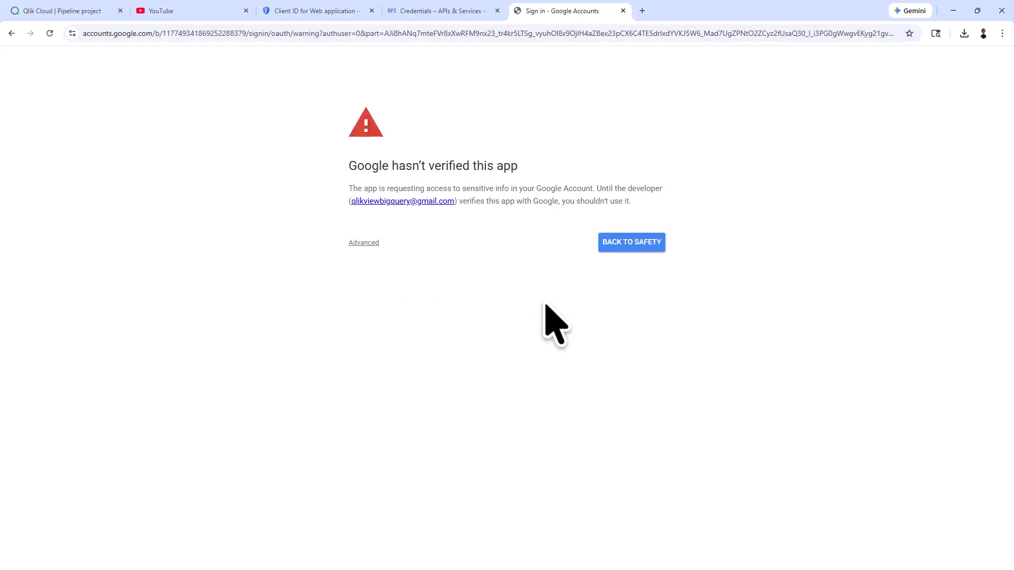
pyautogui.click(373, 245)
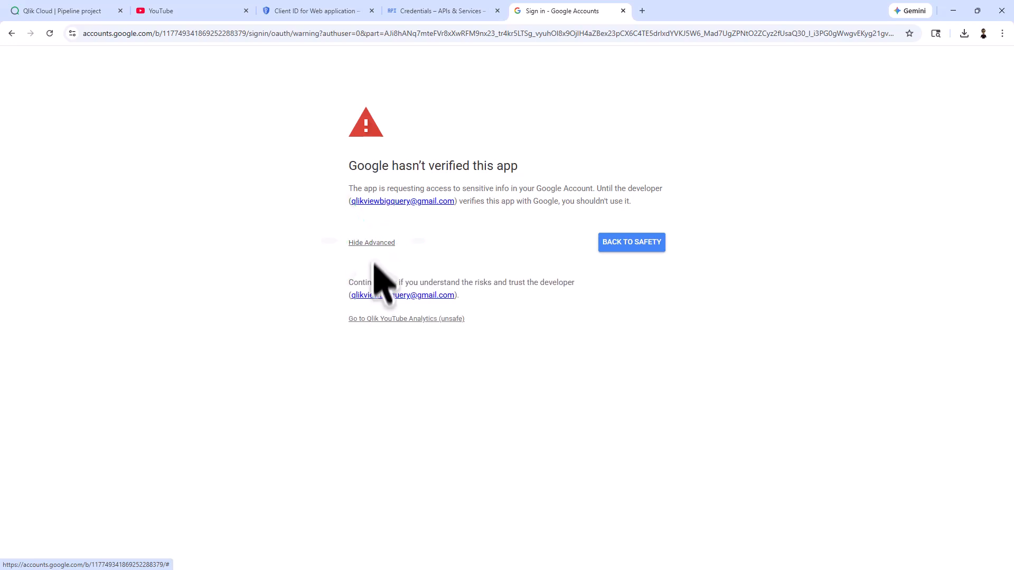
pyautogui.click(380, 319)
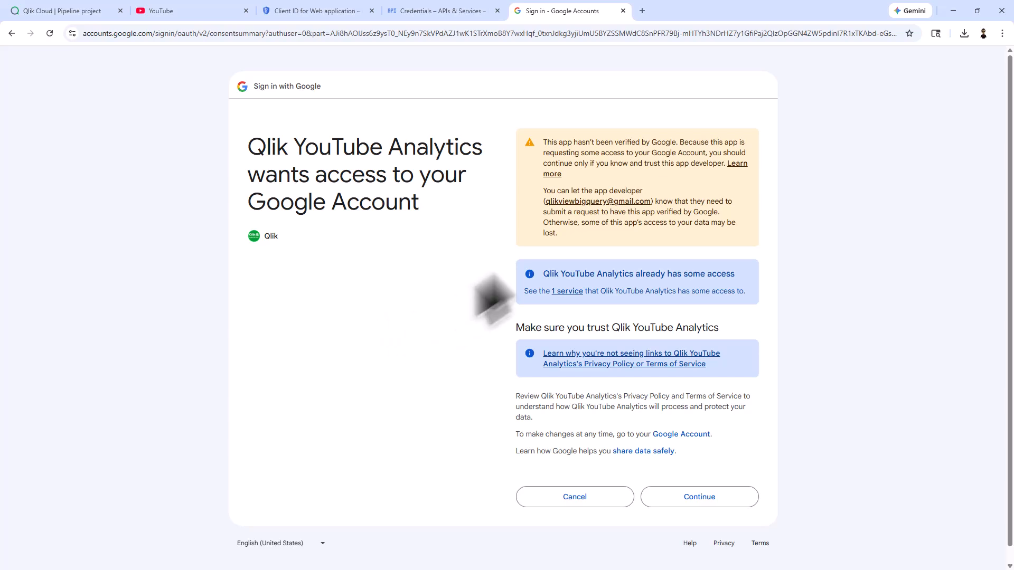
pyautogui.click(700, 496)
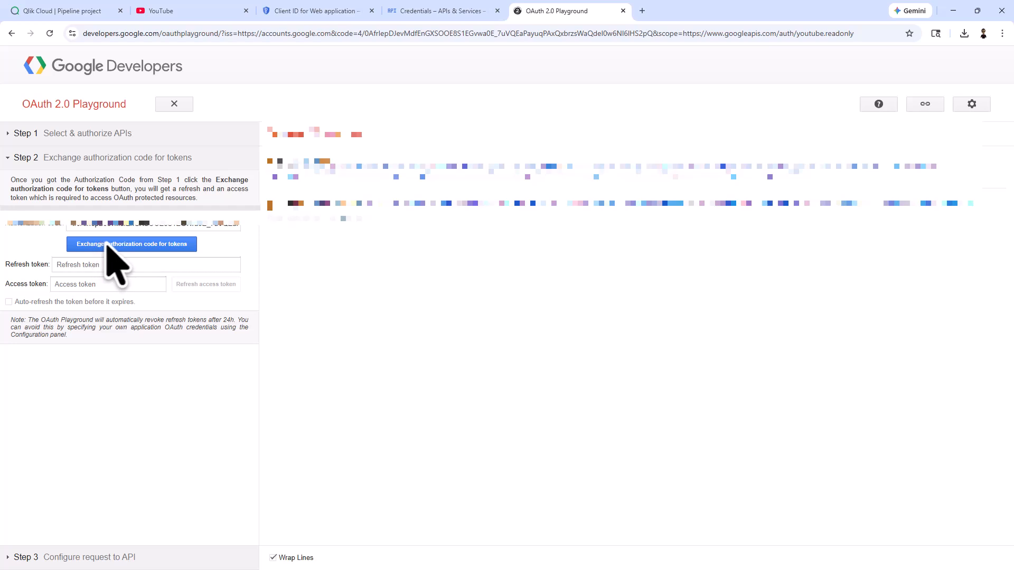
# Exchange the authorization code for tokens and copy the generated refresh token.
pyautogui.click(123, 245)
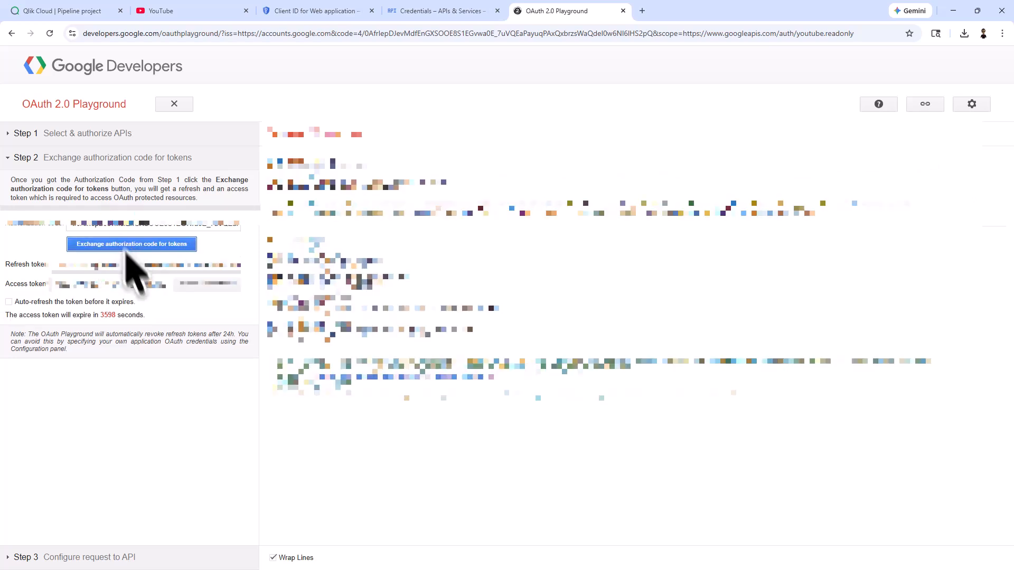
pyautogui.click(132, 267)
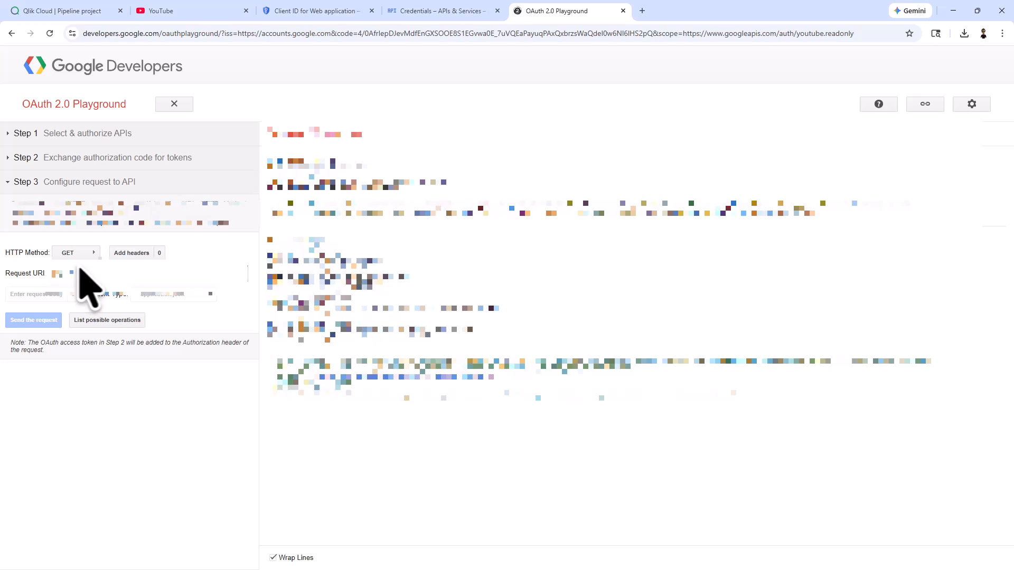
pyautogui.click(102, 159)
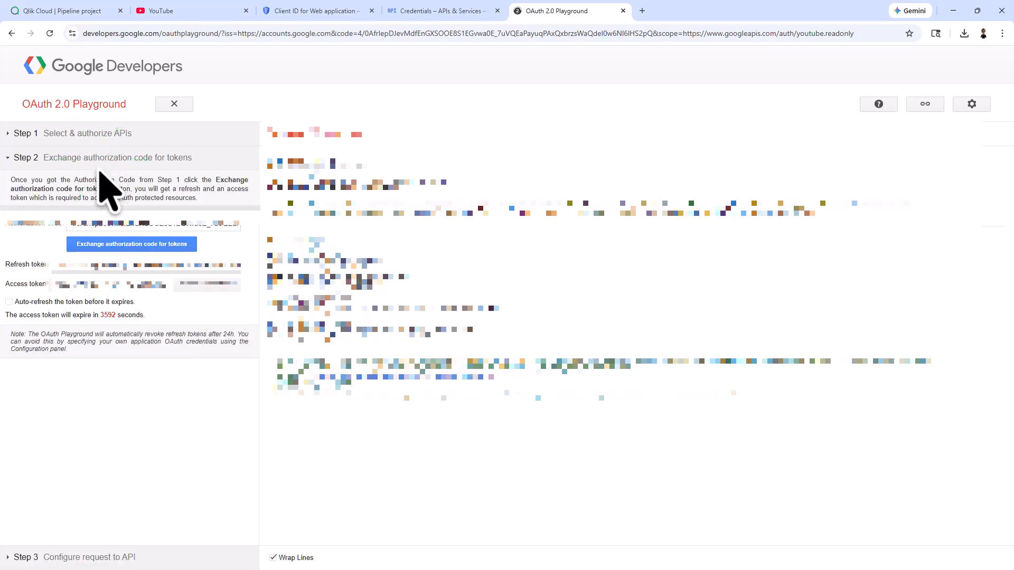
pyautogui.click(96, 266)
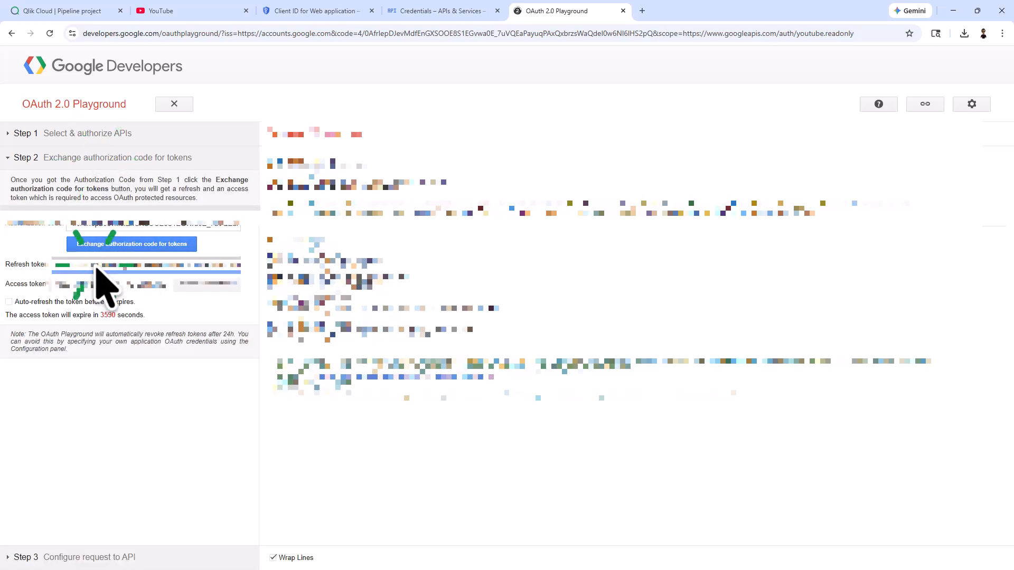
pyautogui.hotkey('ctrl', 'a')
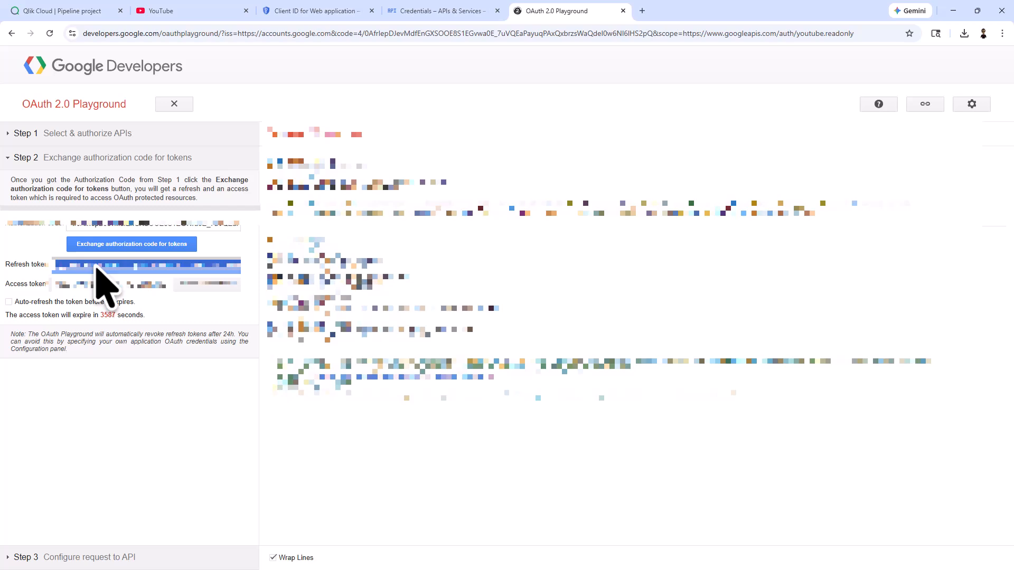
# In Qlik Cloud, enter the refresh token, client ID and client secret for the YouTube Analytics connection and create it.
pyautogui.click(72, 16)
pyautogui.click(279, 386)
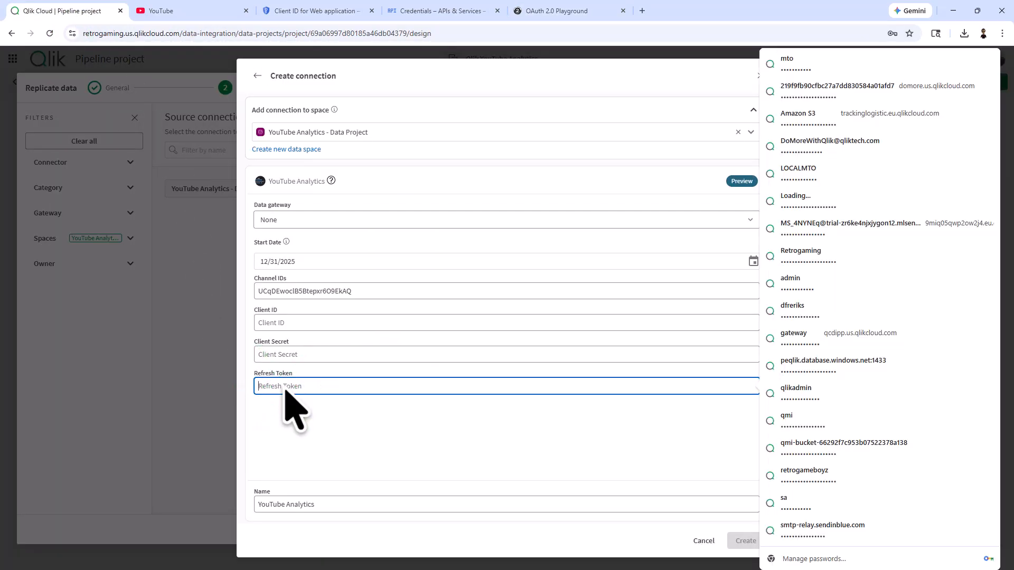
pyautogui.hotkey('ctrl', 'v')
pyautogui.click(300, 324)
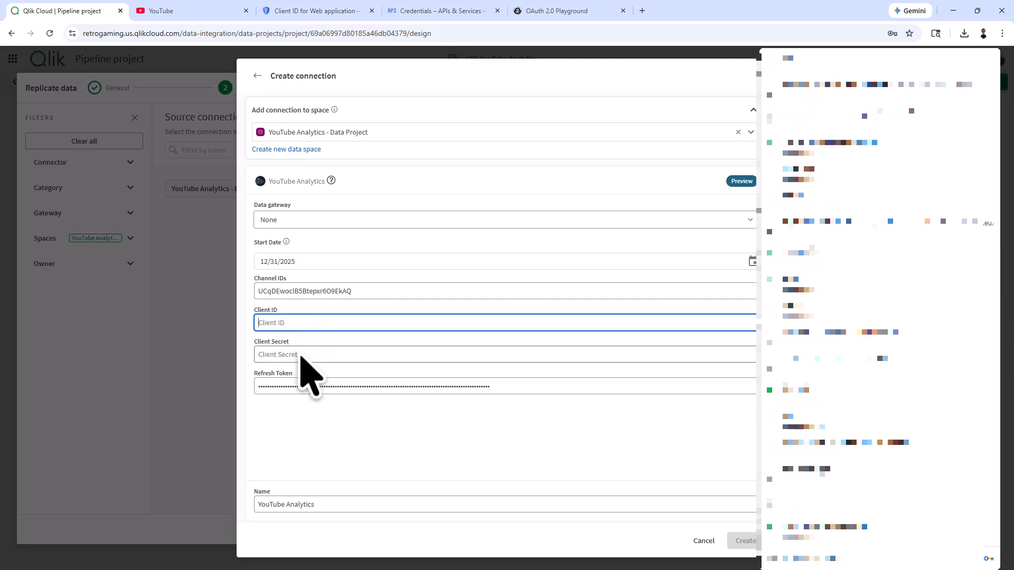
pyautogui.click(396, 355)
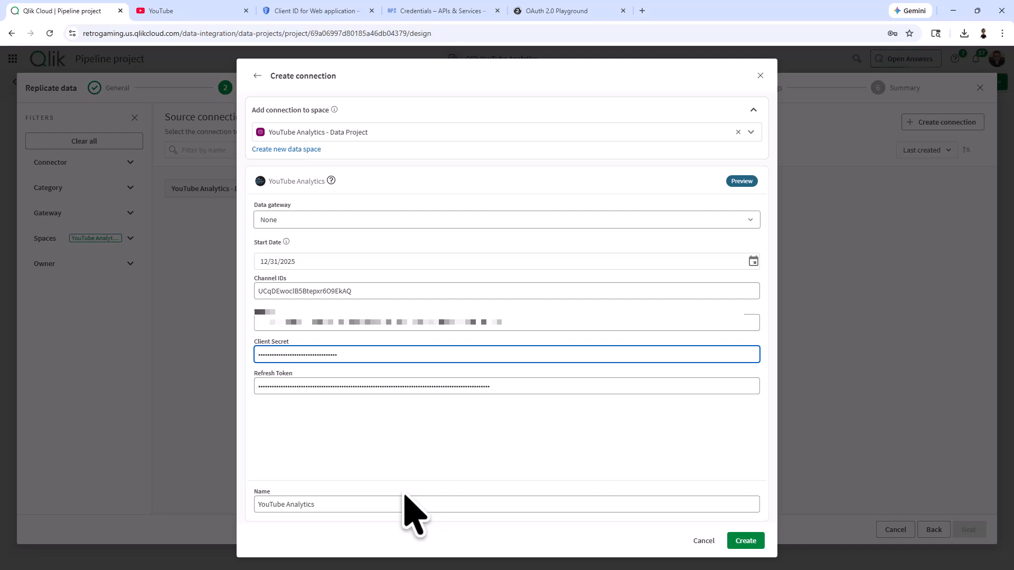
pyautogui.click(745, 540)
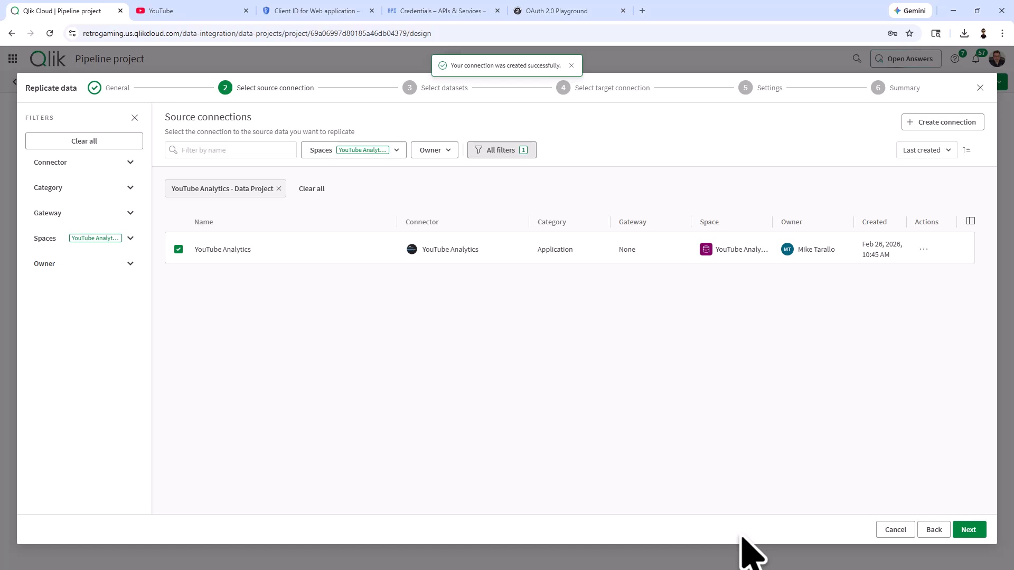
# Continue with the YouTube Analytics source, search for all datasets with % and add the videos dataset to the replication.
pyautogui.click(966, 529)
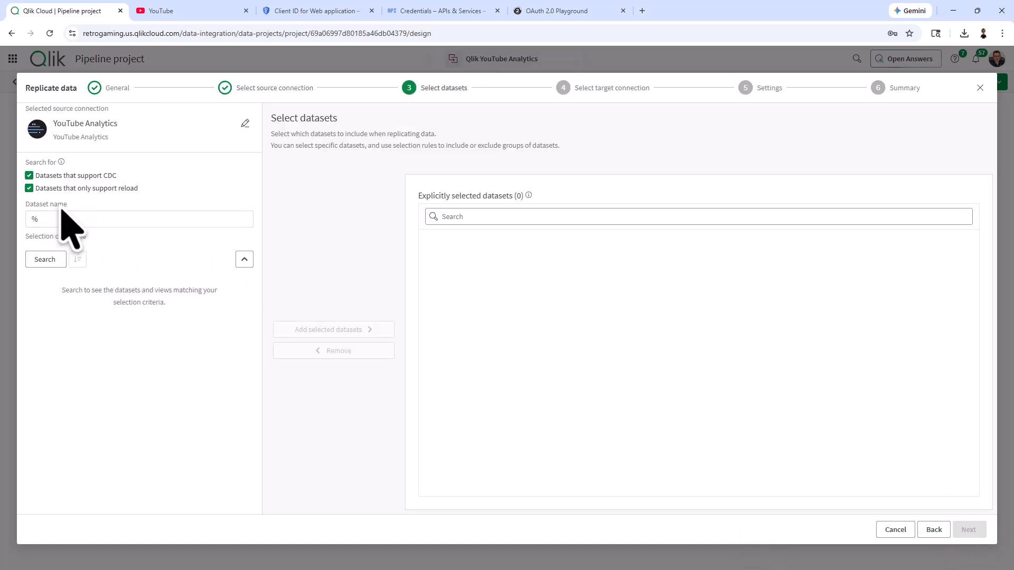
pyautogui.click(50, 219)
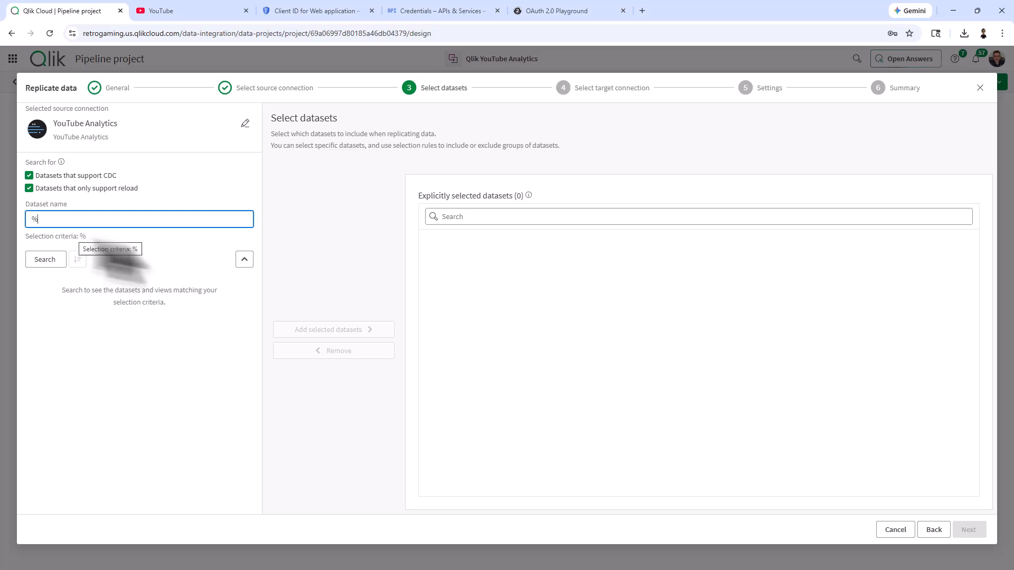
pyautogui.click(40, 261)
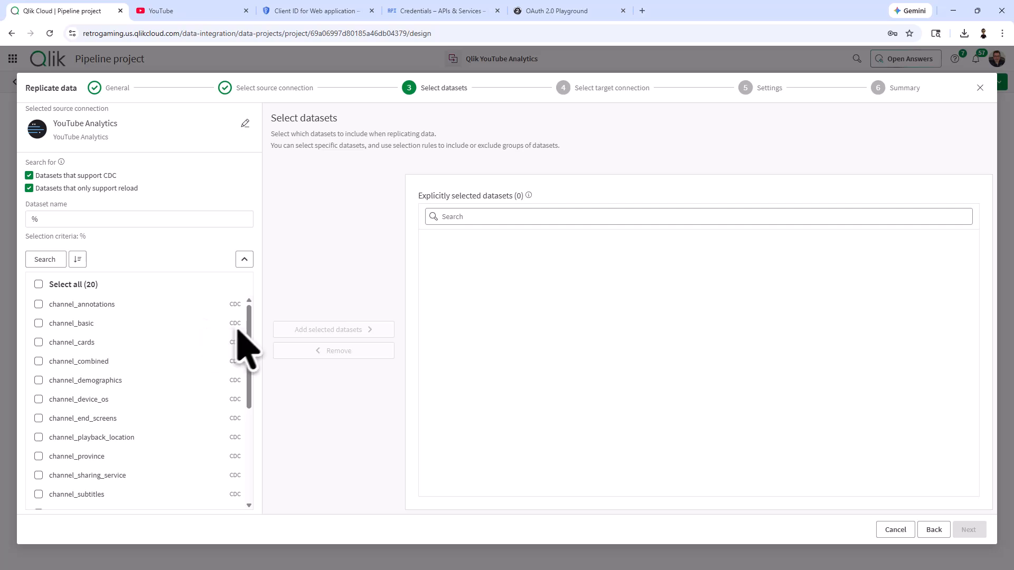
pyautogui.scroll(-1, 249, 338)
pyautogui.scroll(-7, 254, 364)
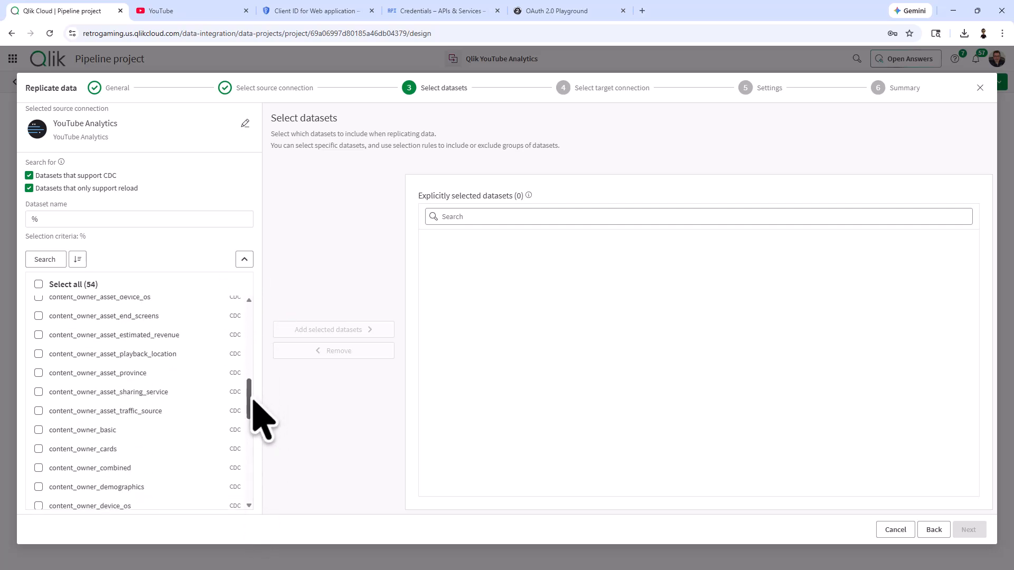
pyautogui.moveTo(252, 402); pyautogui.dragTo(254, 484)
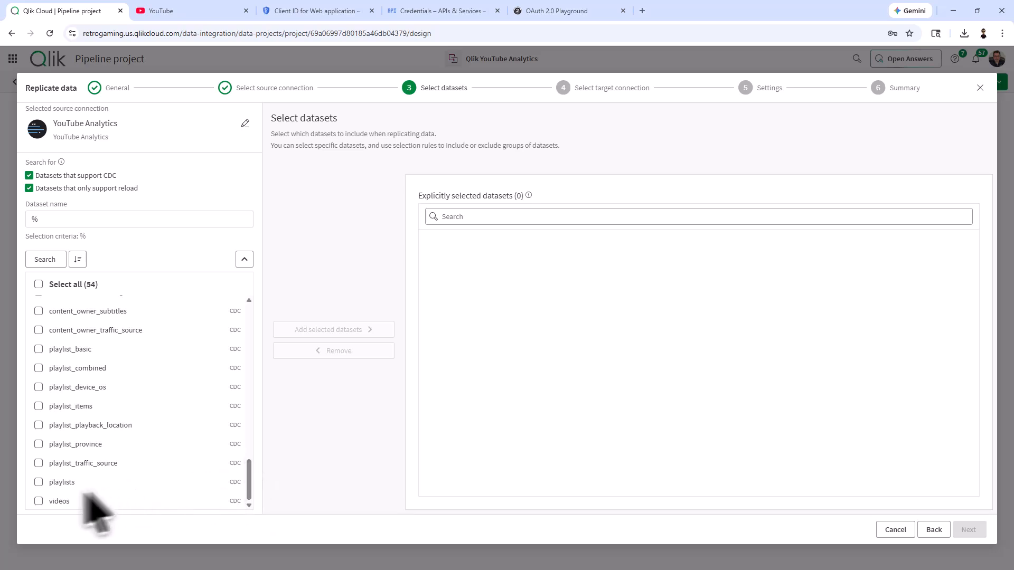
pyautogui.click(38, 501)
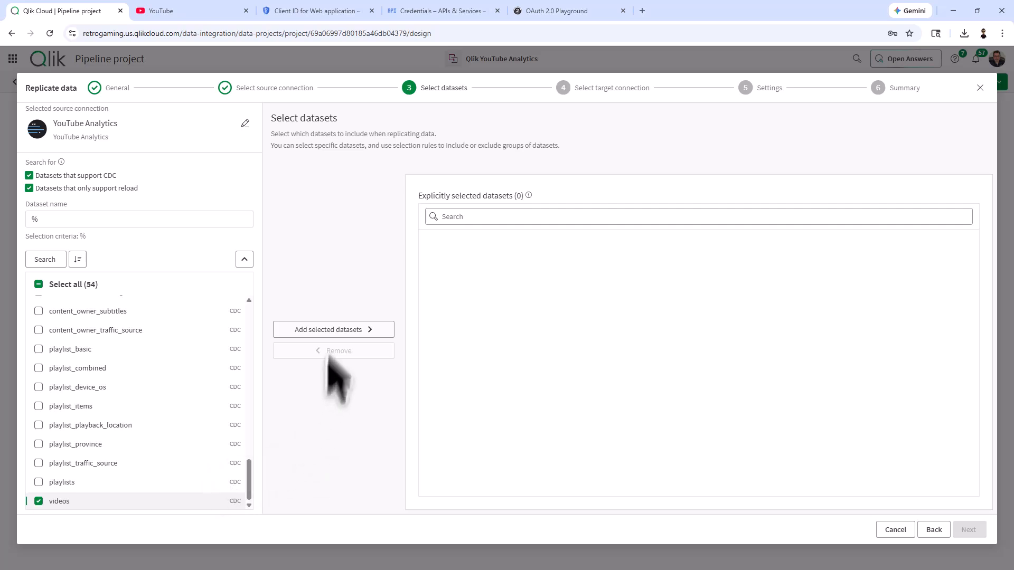
pyautogui.click(330, 329)
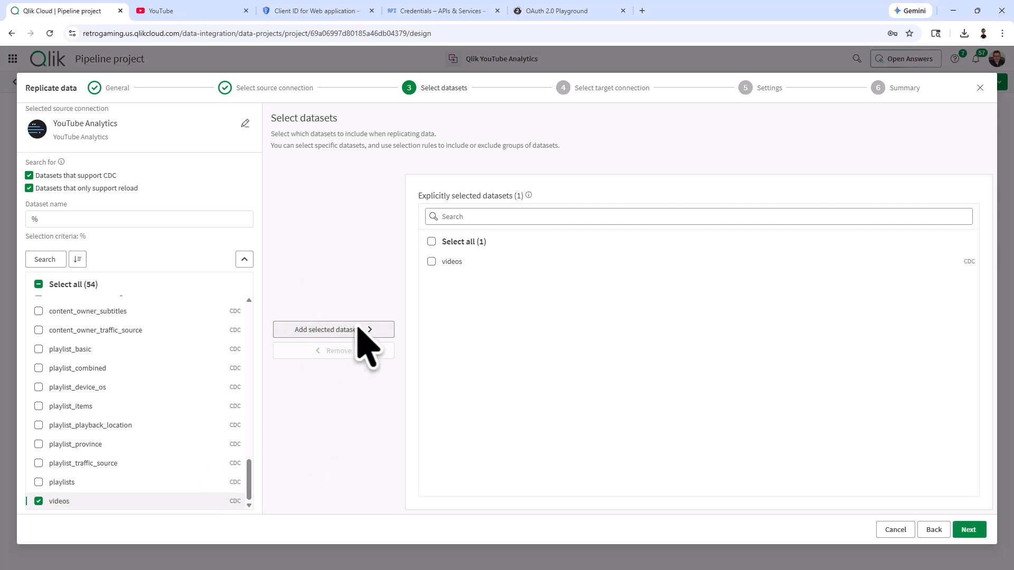
# Choose Microsoft_SQL_Server_Target as the replication's target connection and continue to the settings.
pyautogui.click(970, 531)
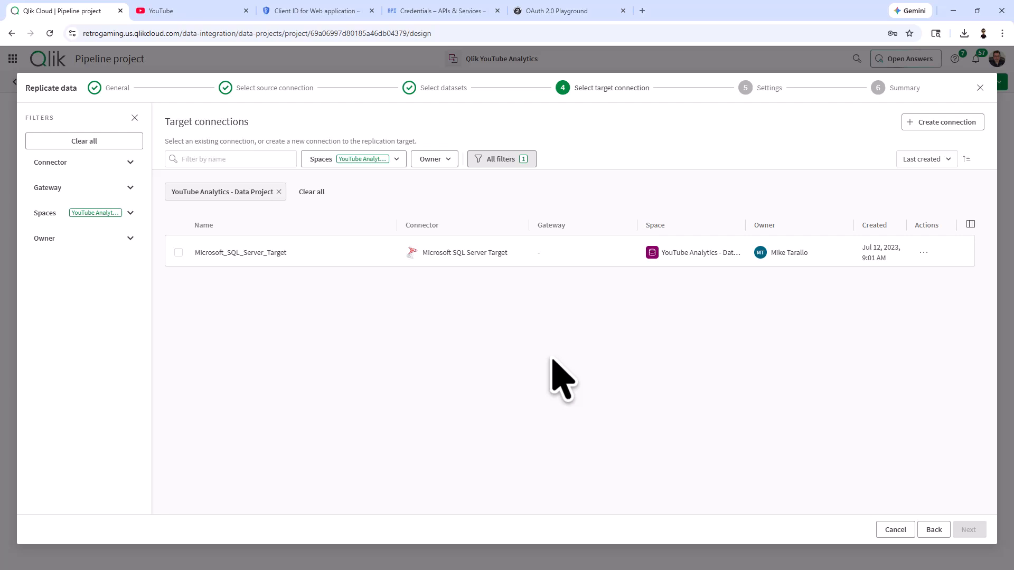
pyautogui.click(179, 253)
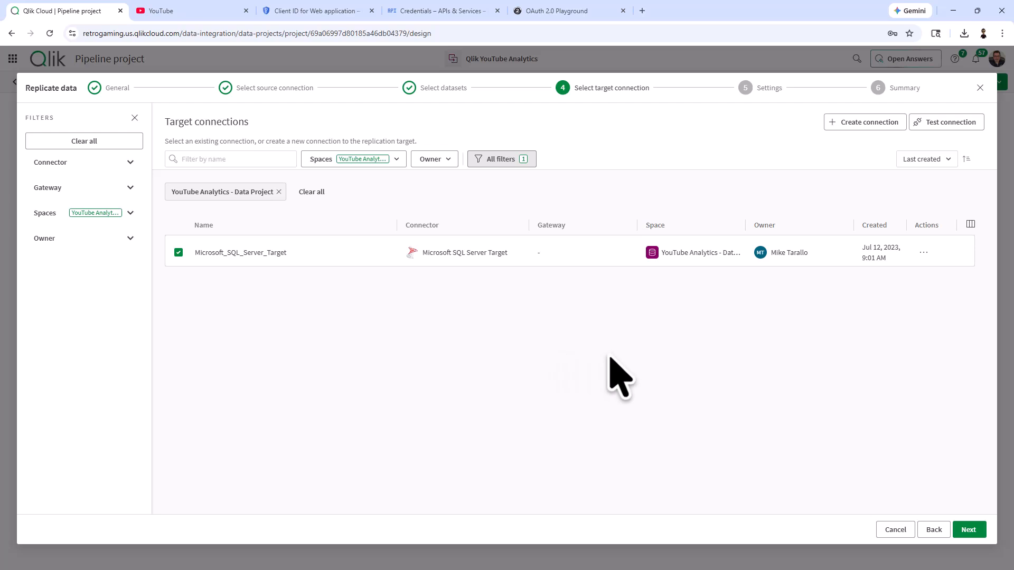
pyautogui.click(969, 530)
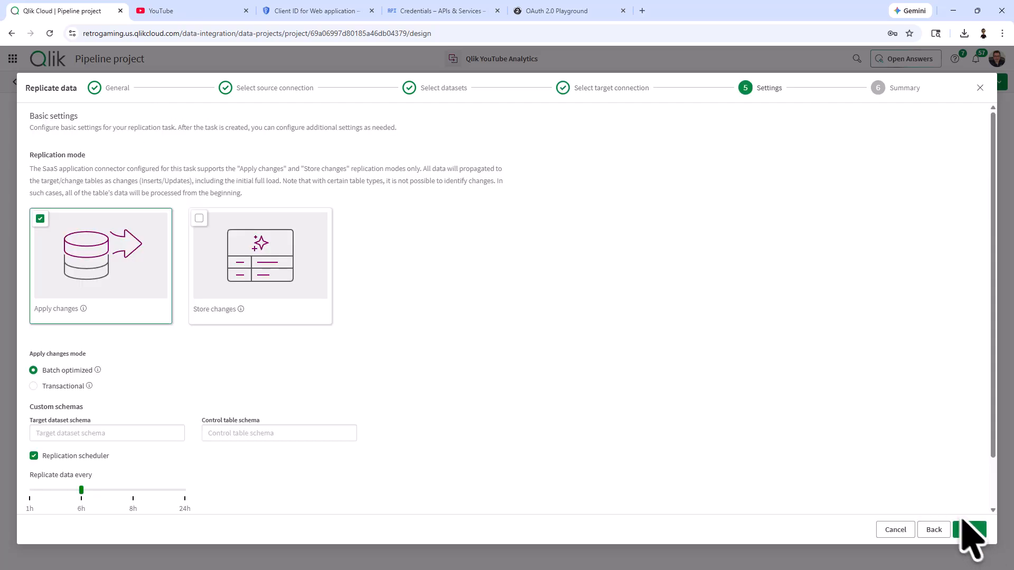
# Set the target dataset schema to QlikYouTubeAnalytics in the replication's basic settings.
pyautogui.scroll(-1, 63, 422)
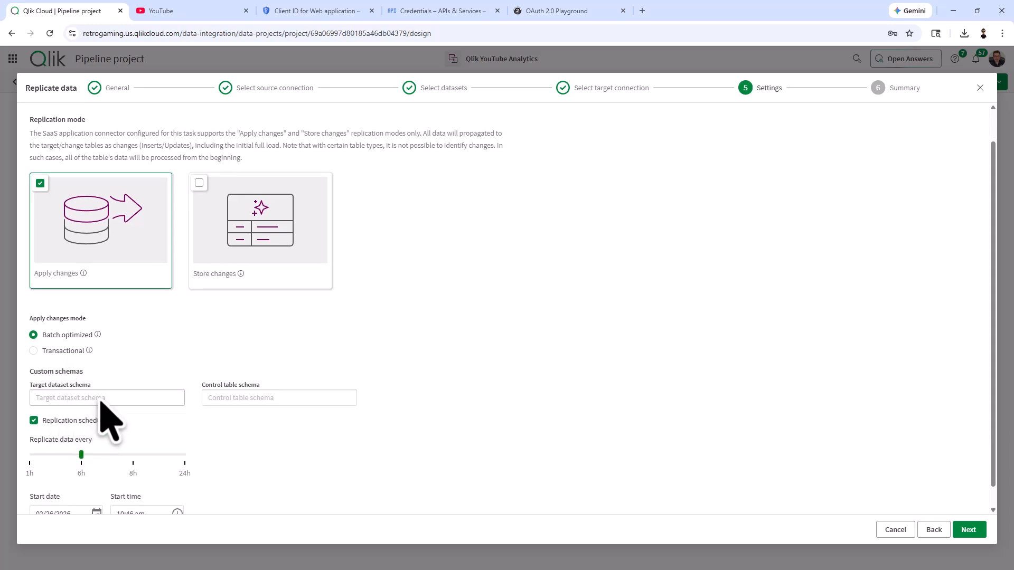
pyautogui.click(148, 395)
pyautogui.scroll(-1, 127, 380)
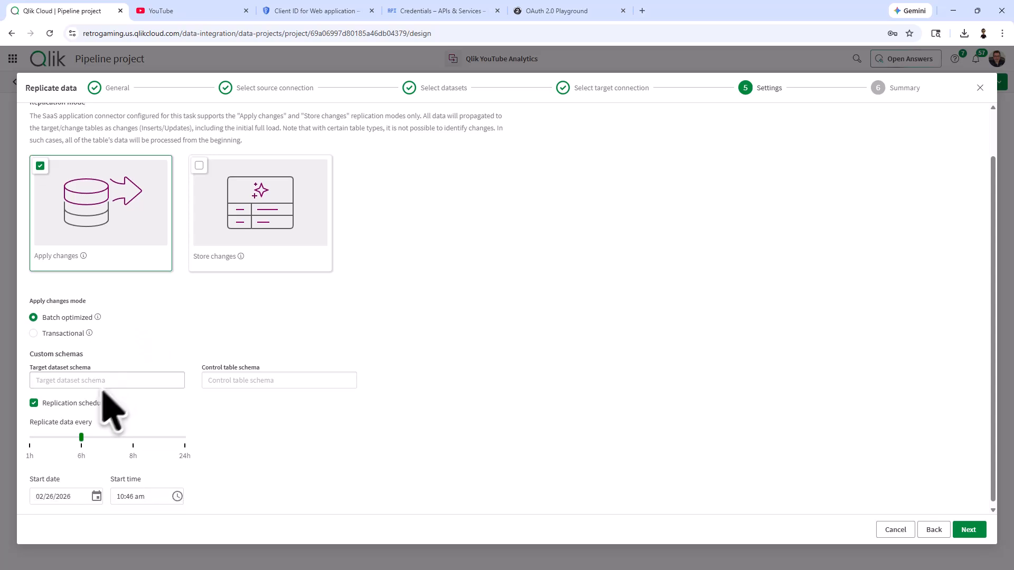
pyautogui.click(114, 384)
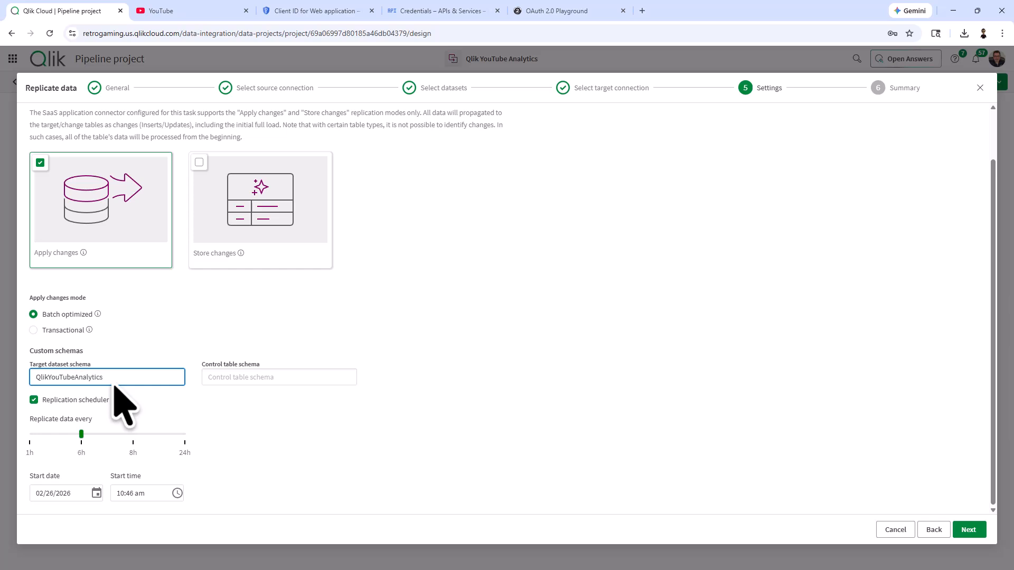
pyautogui.click(297, 454)
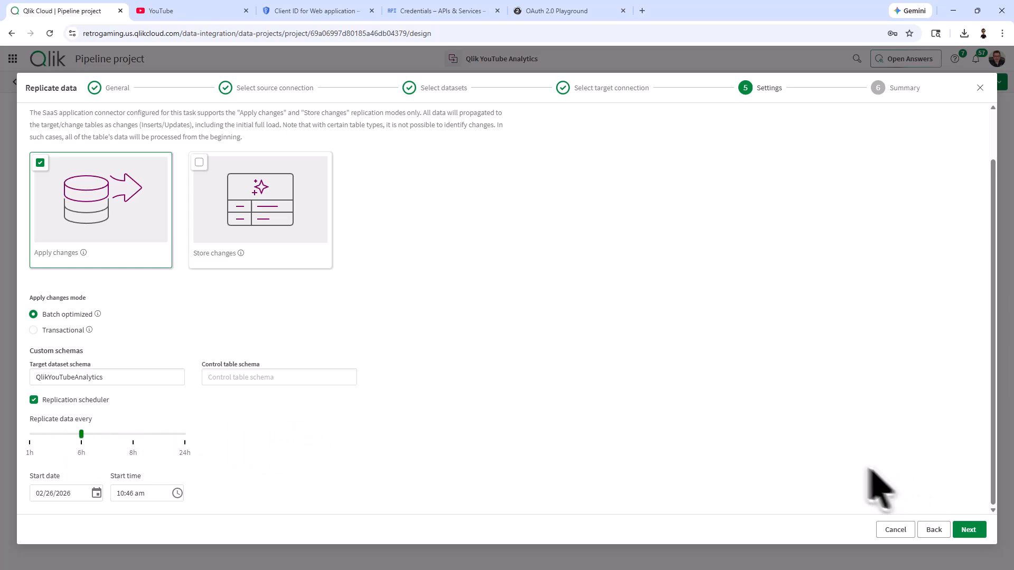
# Continue to the summary, choose to open the 'QlikYouTubeAnalytics' data task after creation, and create the pipeline.
pyautogui.click(975, 533)
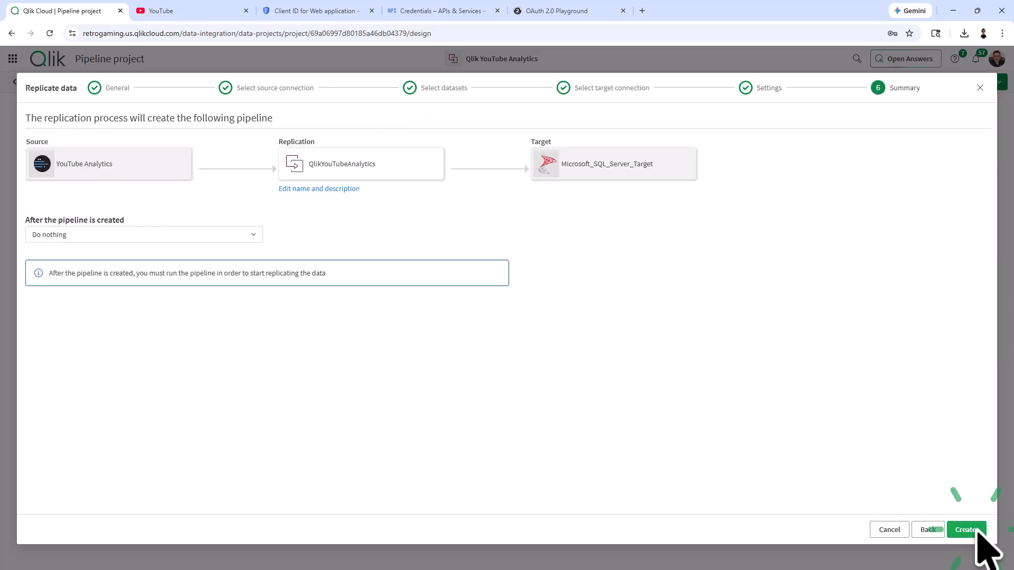
pyautogui.click(137, 236)
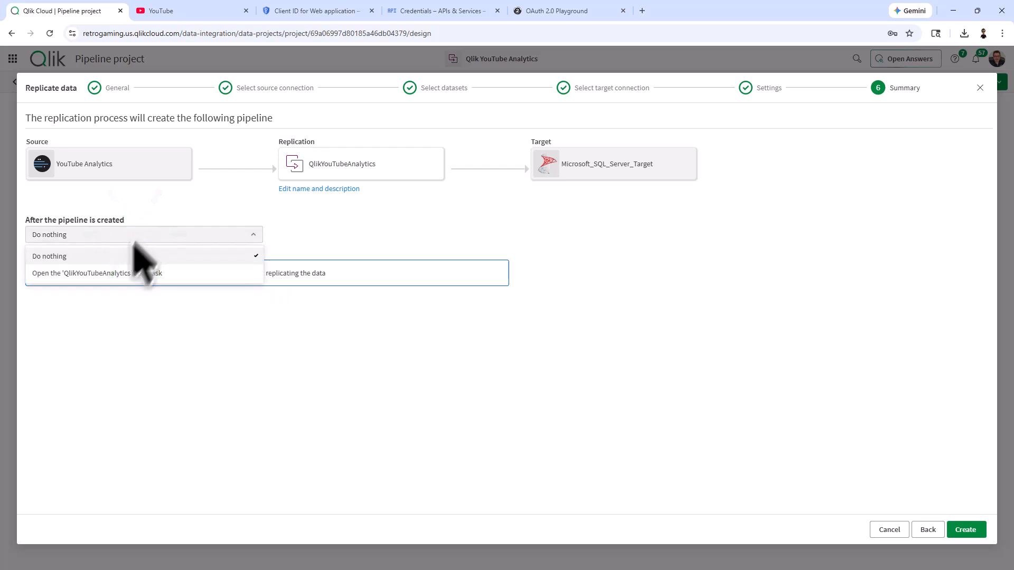
pyautogui.click(117, 274)
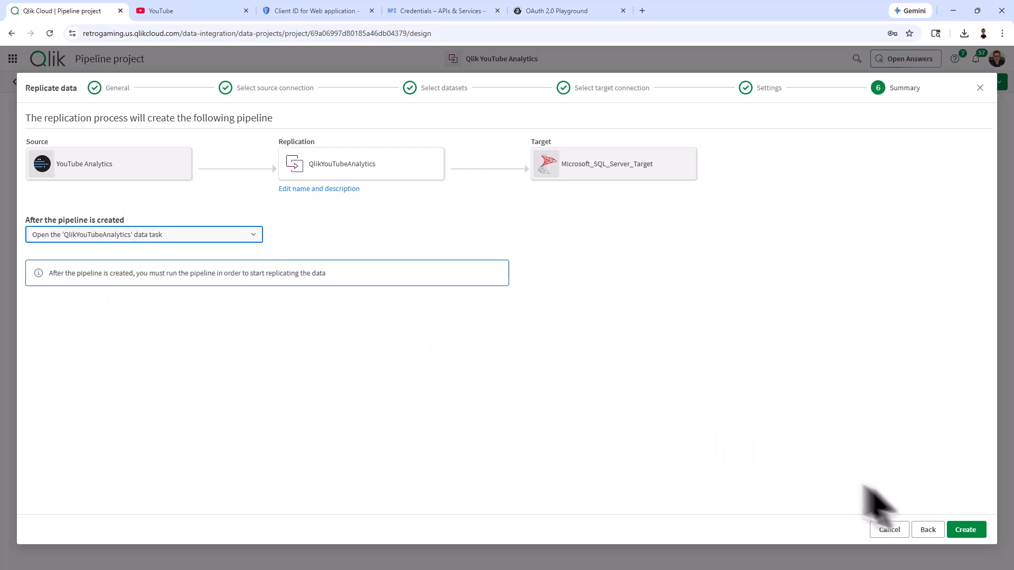
pyautogui.click(961, 530)
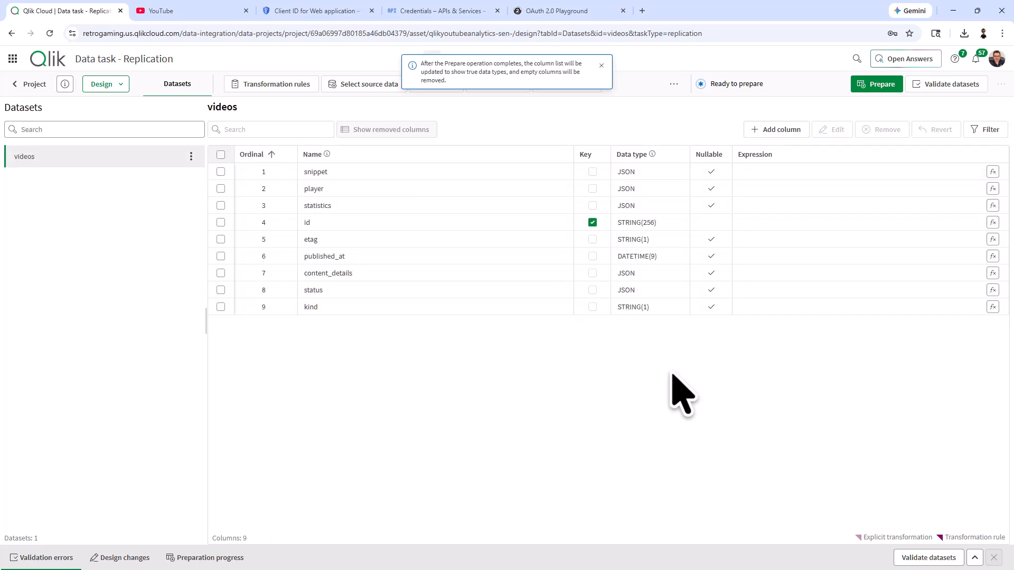
pyautogui.click(602, 66)
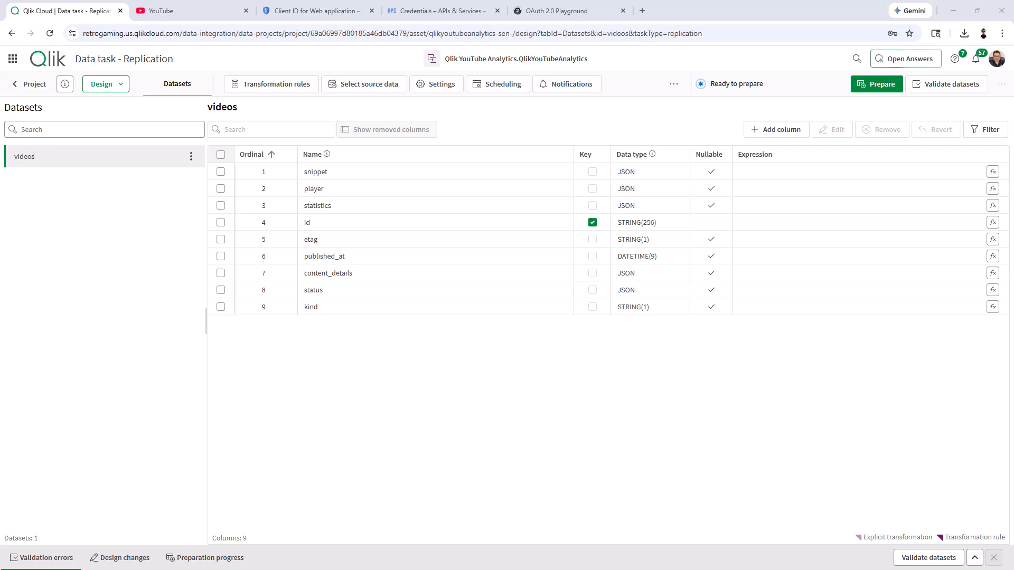
# Switch to DBeaver, maximize it and look through the existing schemas of the Retrogaming database.
pyautogui.hotkey('alt', 'Tab')
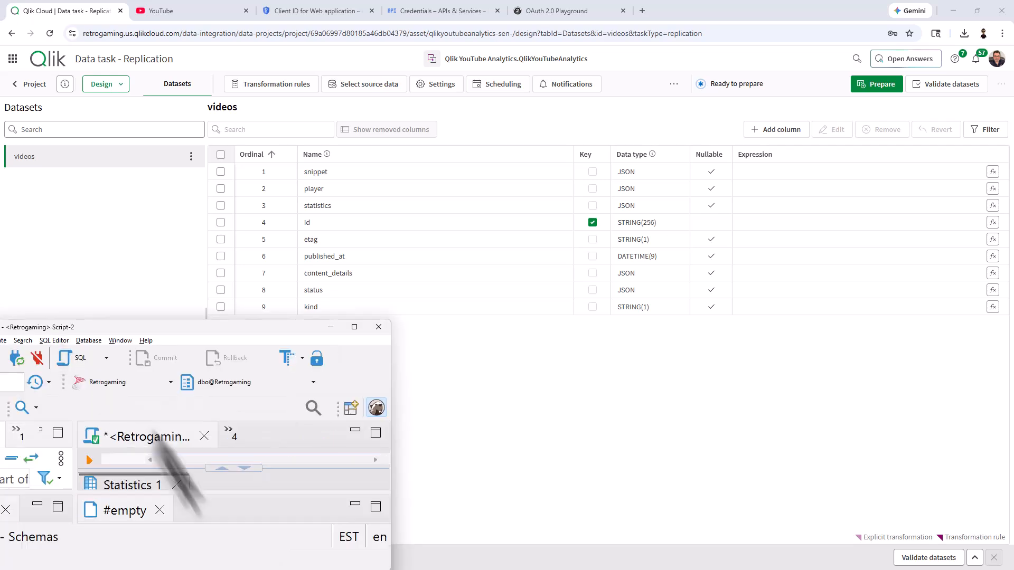
pyautogui.moveTo(168, 330); pyautogui.dragTo(460, 283)
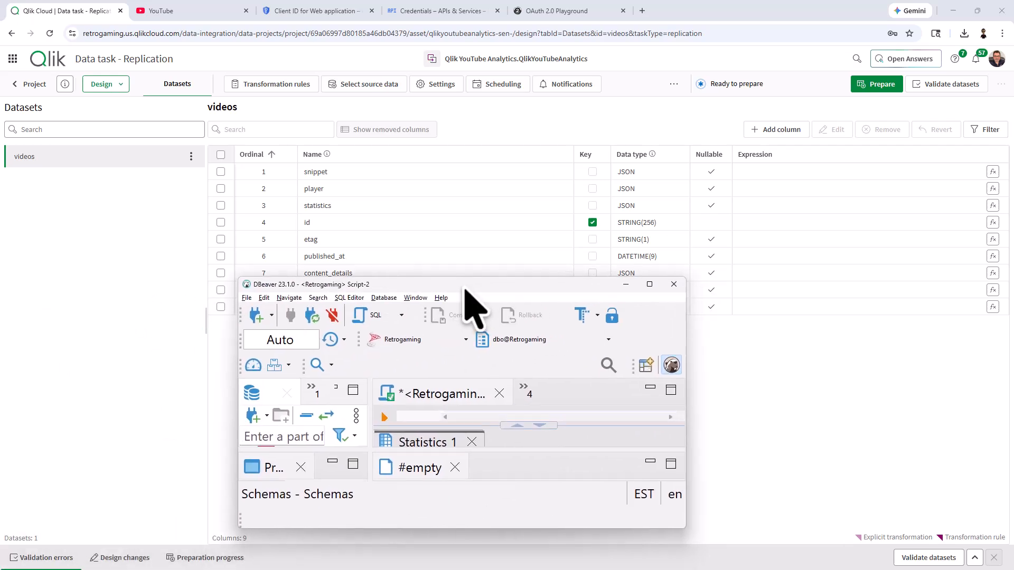
pyautogui.click(645, 284)
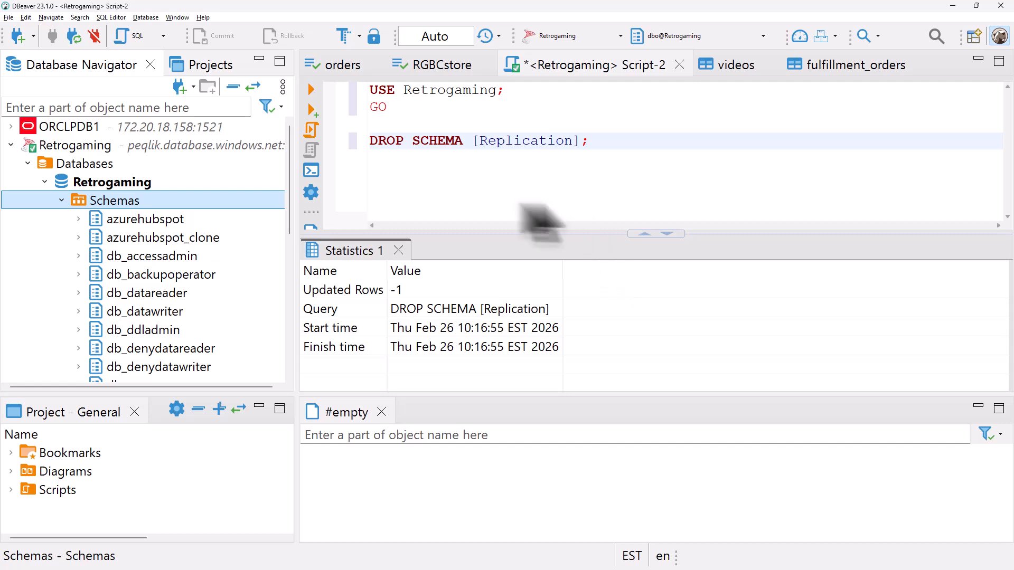
pyautogui.moveTo(288, 164); pyautogui.dragTo(279, 248)
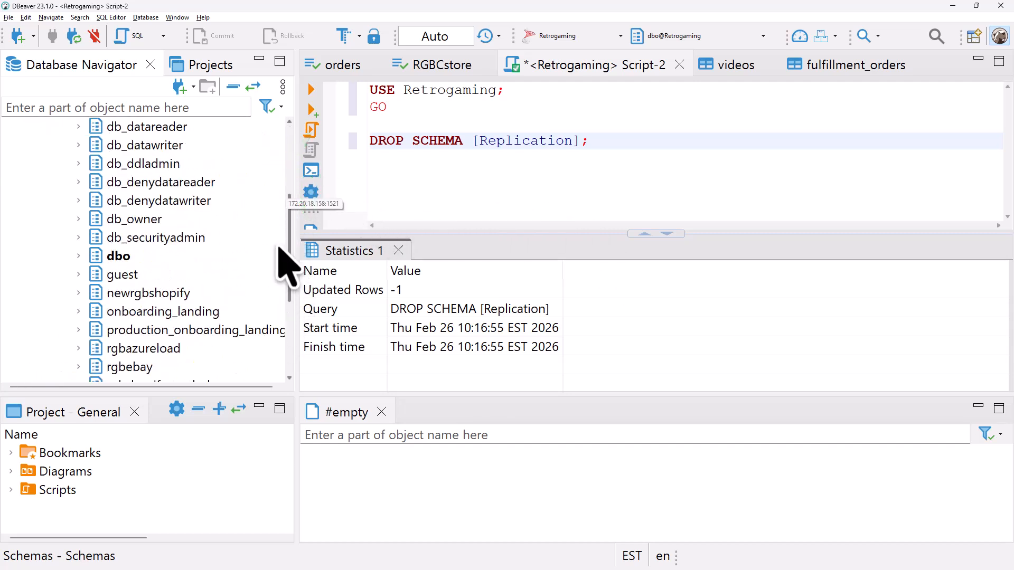
# Return to Qlik Cloud and prepare the replication data task, confirming the data sampling.
pyautogui.click(954, 6)
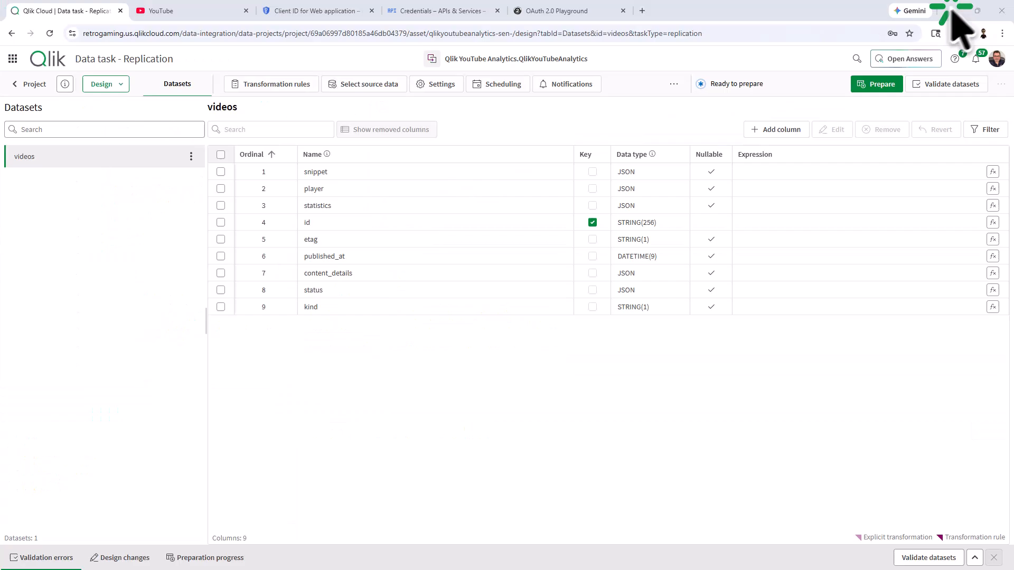
pyautogui.click(876, 85)
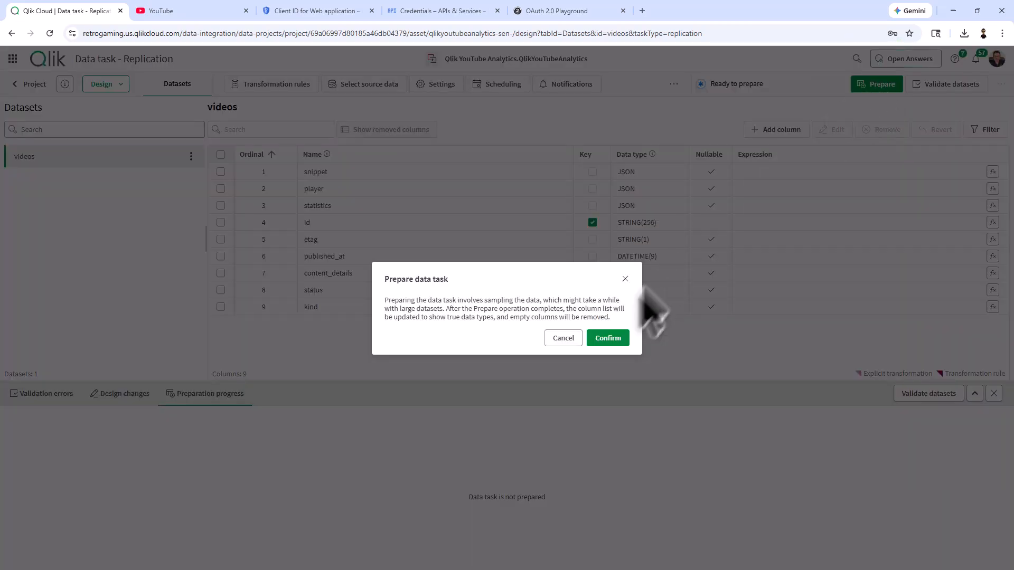
pyautogui.click(608, 338)
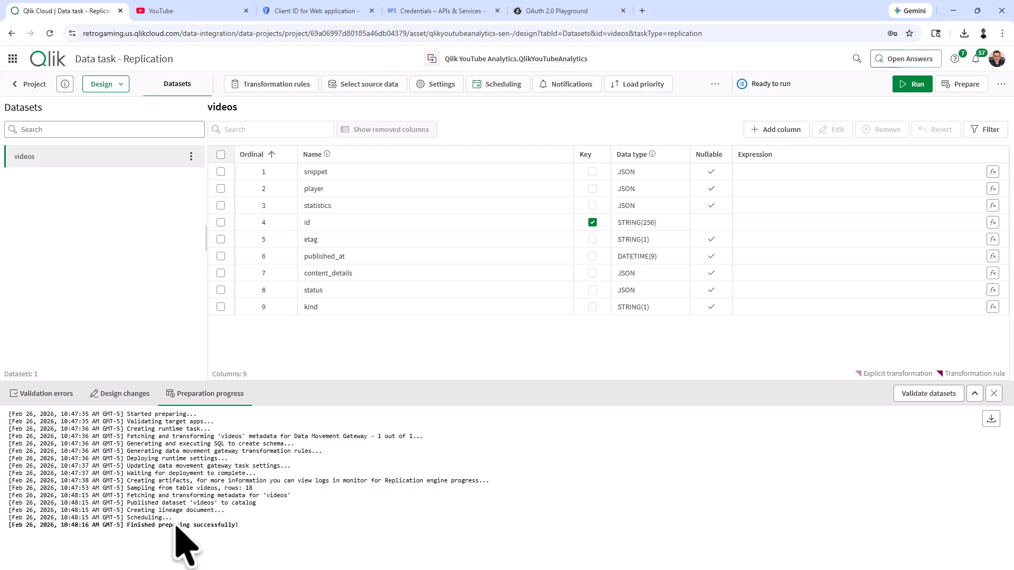
# Switch to DBeaver, refresh the Retrogaming database and find the QlikYouTubeAnalytics schema.
pyautogui.hotkey('alt', 'Tab')
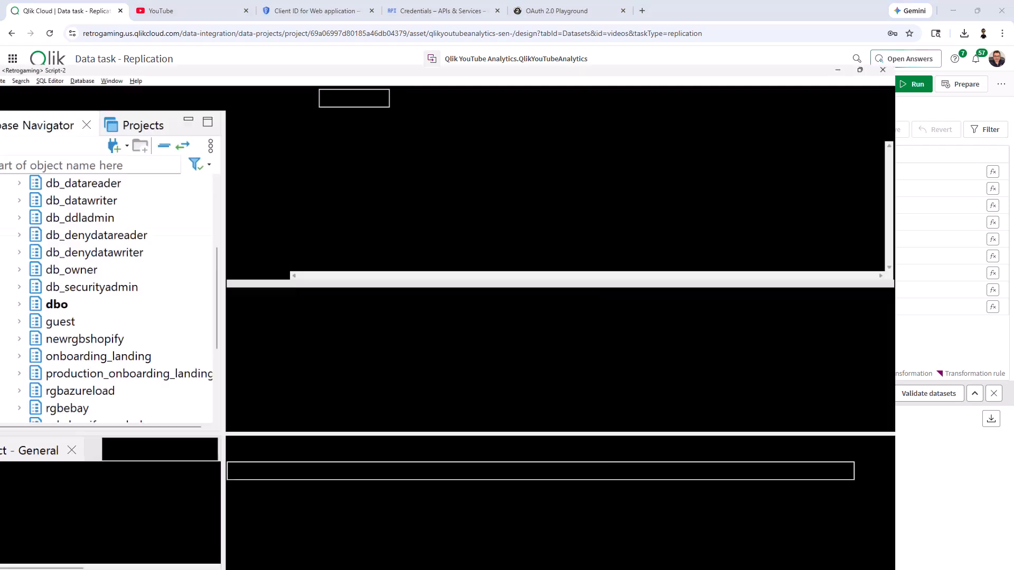
pyautogui.scroll(3, 228, 197)
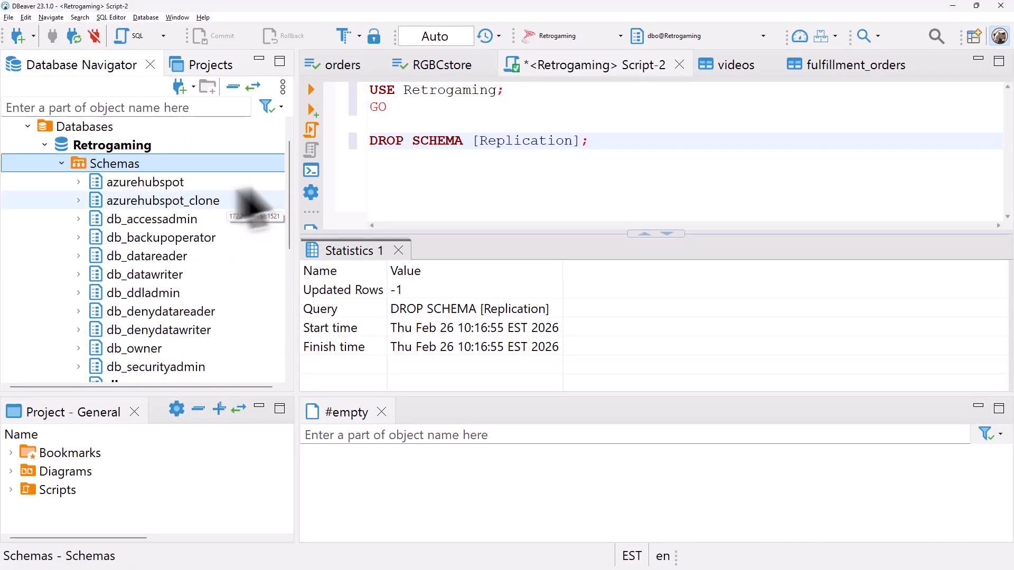
pyautogui.rightClick(151, 150)
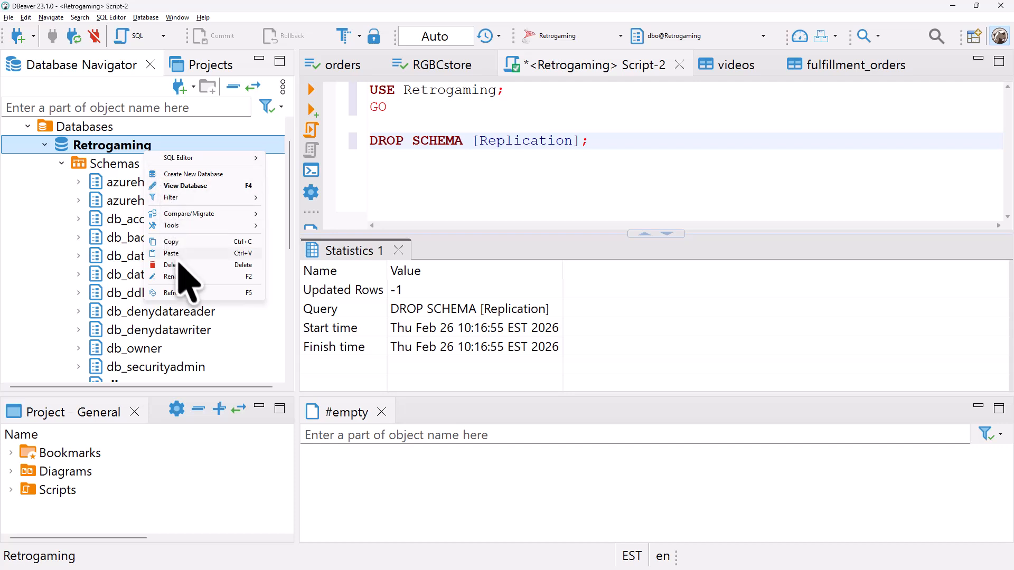
pyautogui.click(177, 292)
pyautogui.scroll(-3, 248, 215)
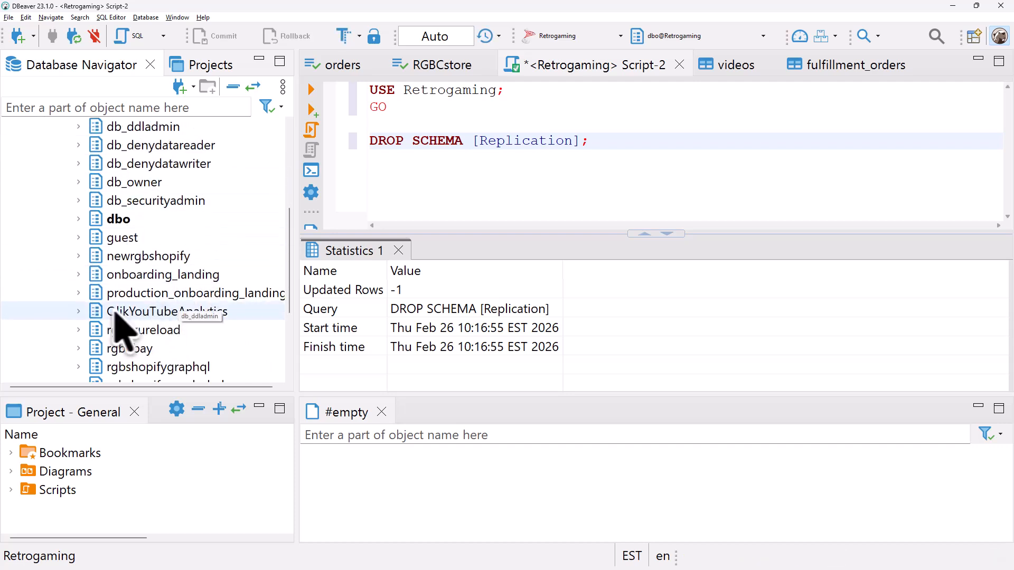
# Expand the tables of the QlikYouTubeAnalytics schema and view the data of its videos table.
pyautogui.click(79, 312)
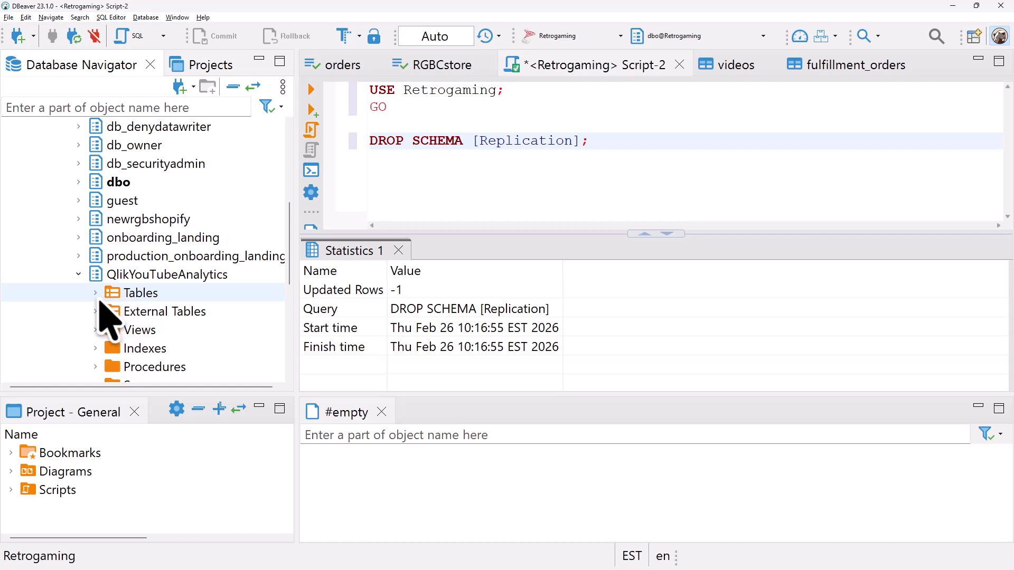
pyautogui.click(96, 293)
pyautogui.click(156, 313)
pyautogui.rightClick(159, 316)
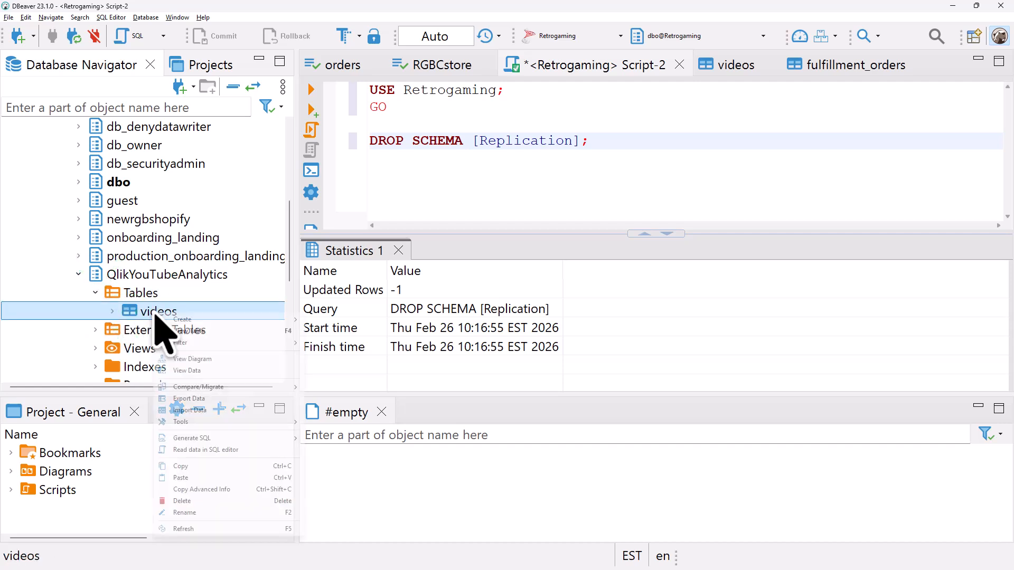
pyautogui.click(200, 389)
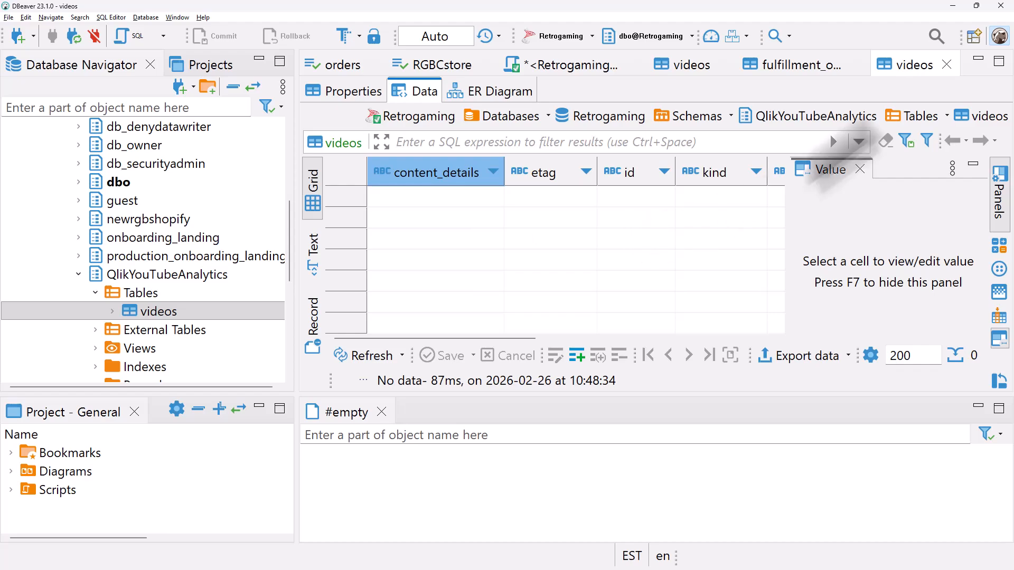
# Return to Qlik Cloud and run the replication data task, staying in its monitor view.
pyautogui.click(952, 6)
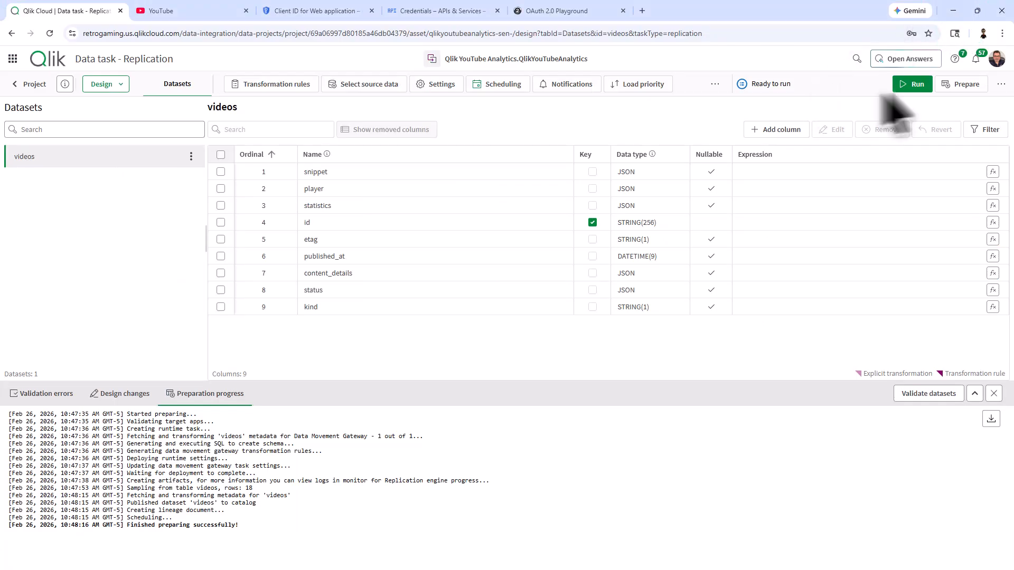
pyautogui.click(918, 85)
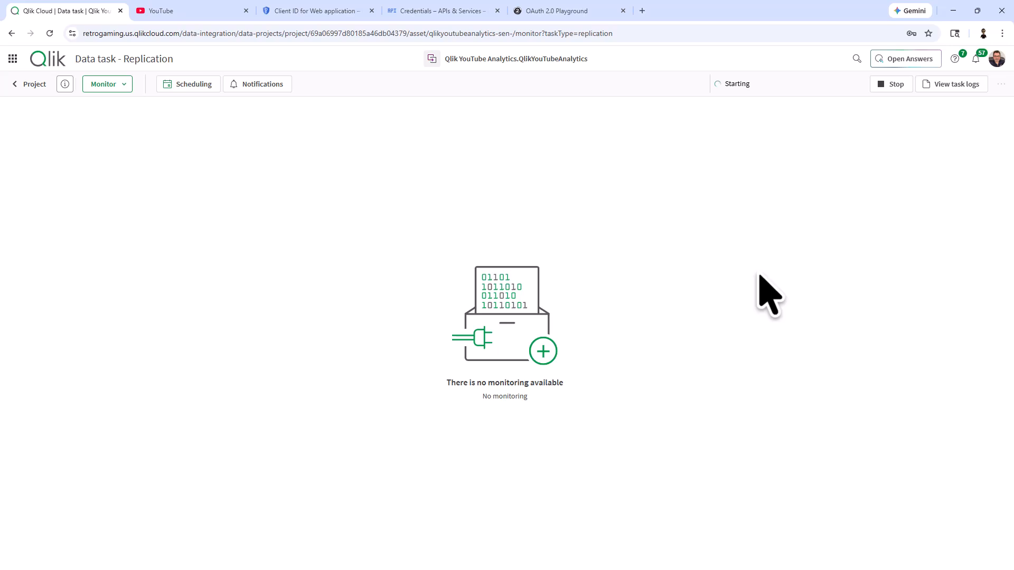
pyautogui.click(124, 85)
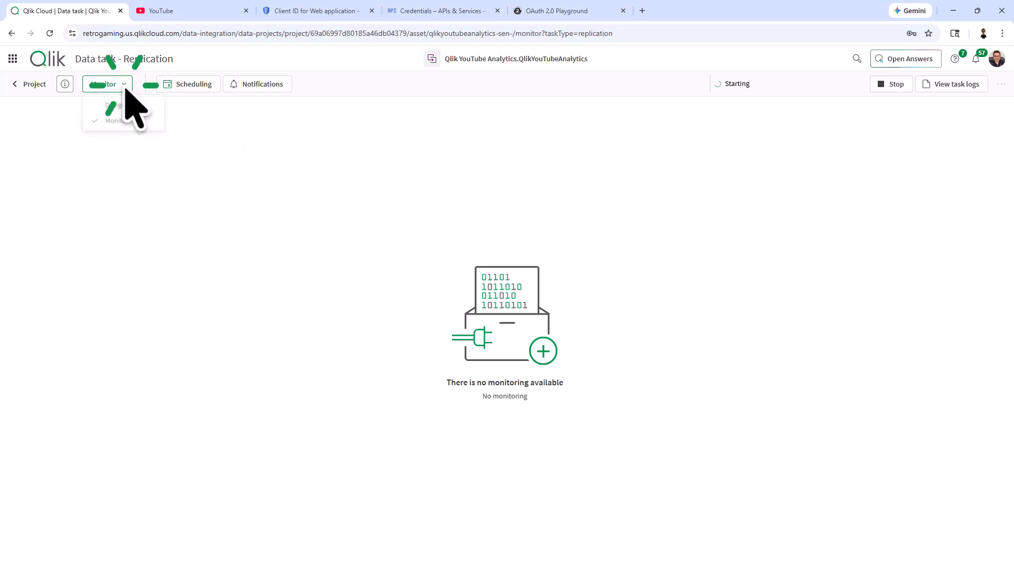
pyautogui.click(206, 263)
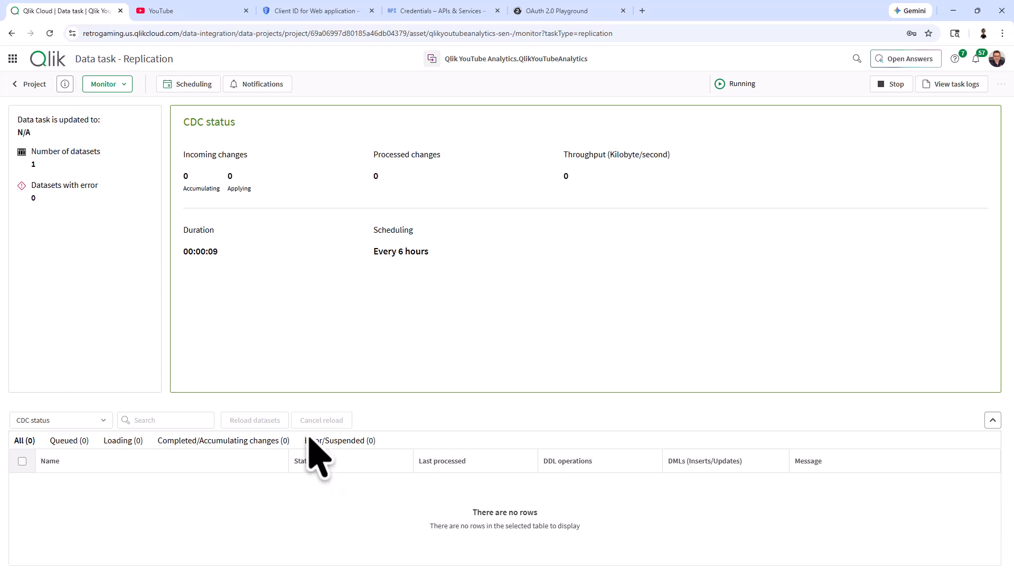
# Check the queued, loading, completed and error dataset lists of the running task, ending on all datasets.
pyautogui.click(99, 442)
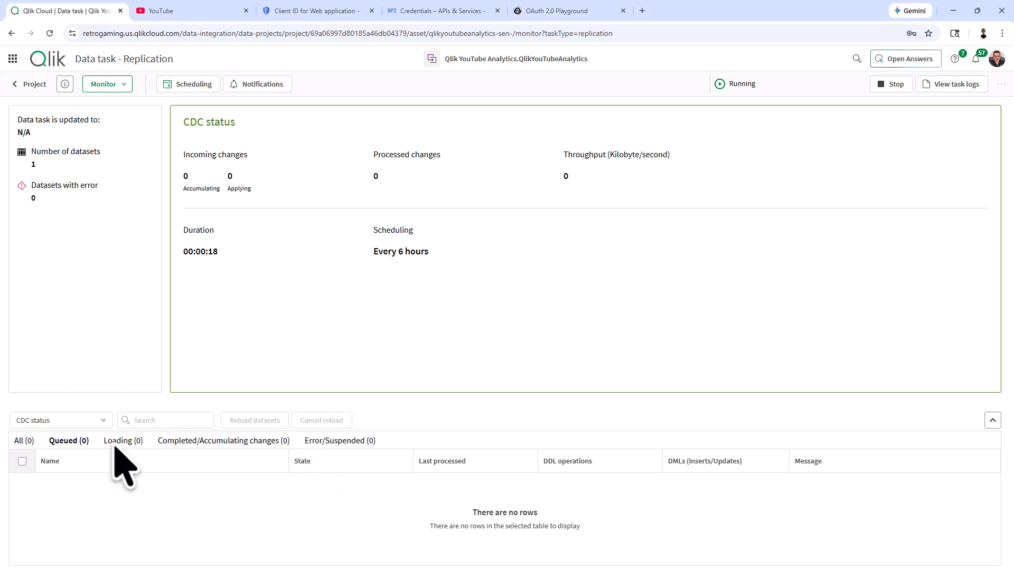
pyautogui.click(117, 442)
pyautogui.click(222, 443)
pyautogui.click(334, 443)
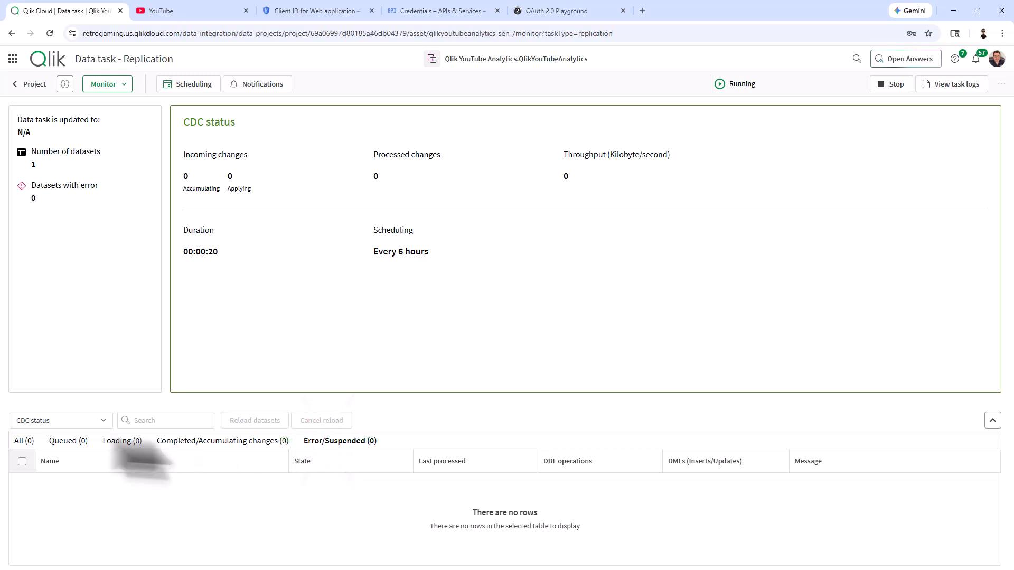
pyautogui.click(24, 442)
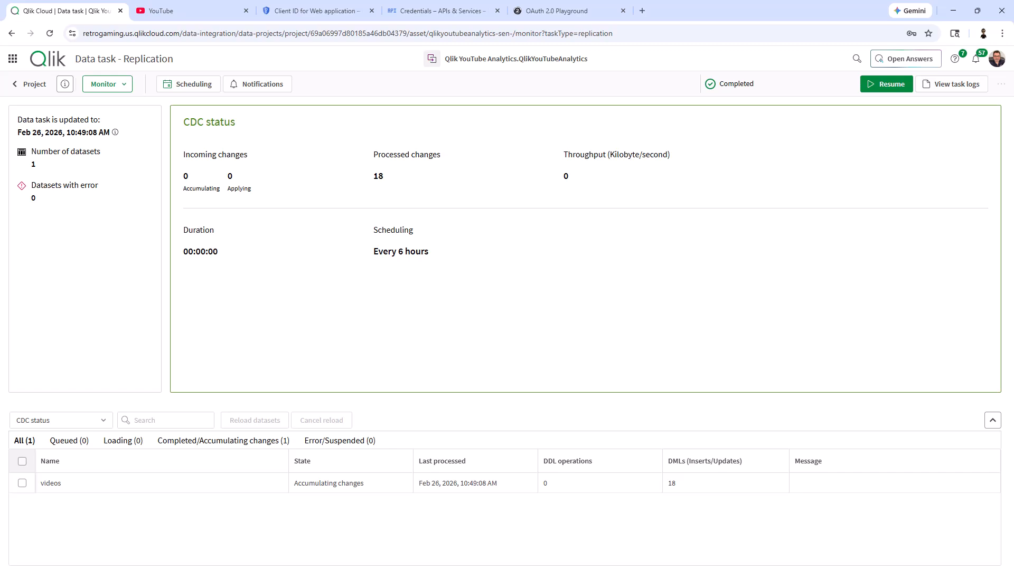
# Switch to DBeaver, view the videos table's data again and examine the replicated rows across to the snippet, statistics and status columns.
pyautogui.hotkey('alt', 'Tab')
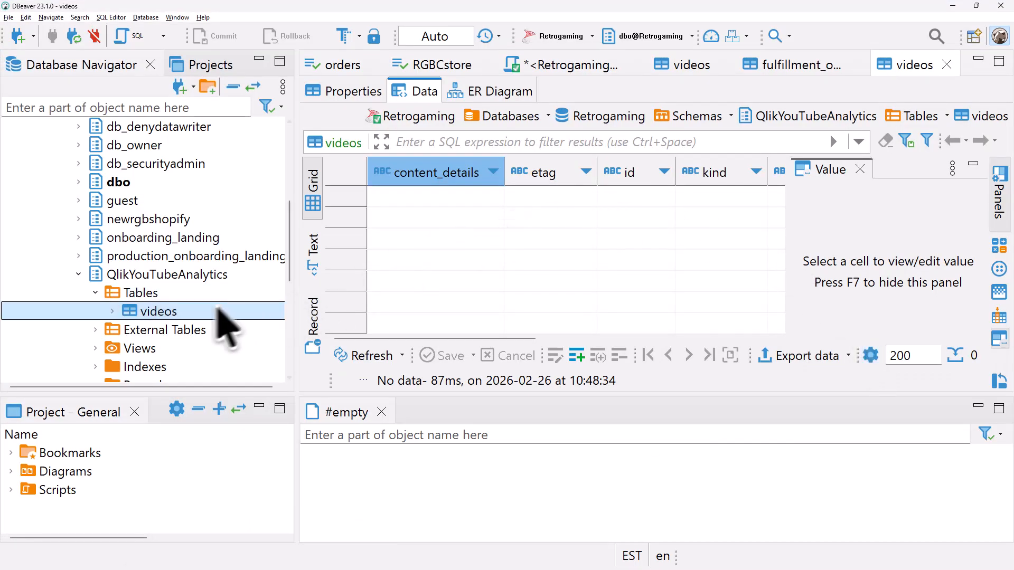
pyautogui.rightClick(196, 312)
pyautogui.click(204, 370)
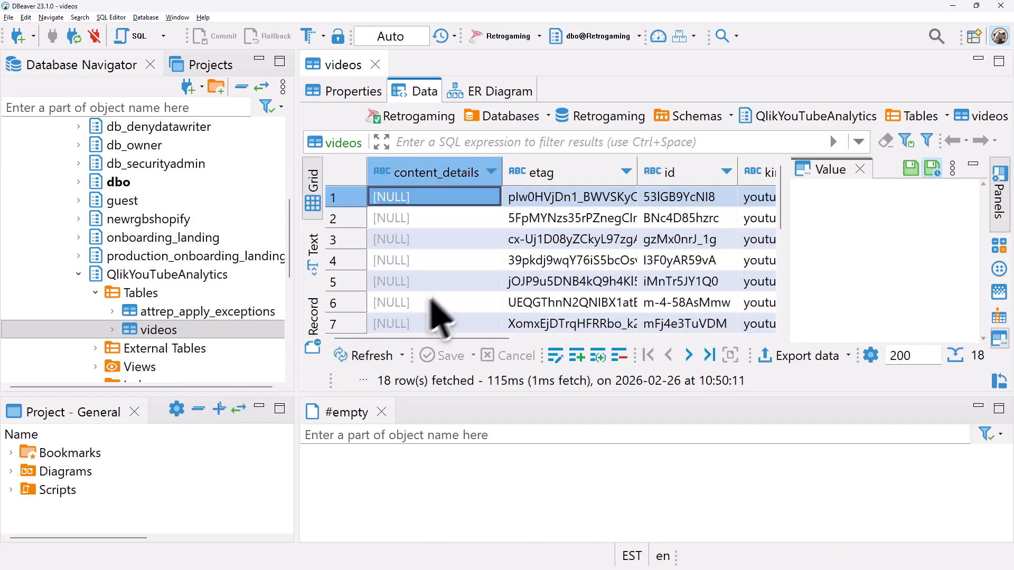
pyautogui.scroll(-1, 619, 299)
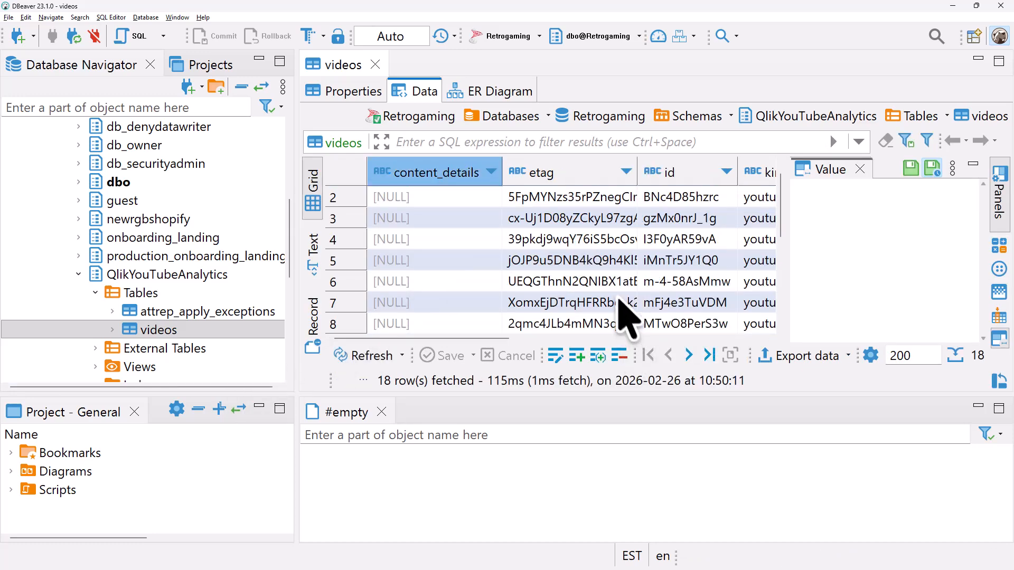
pyautogui.scroll(-4, 626, 319)
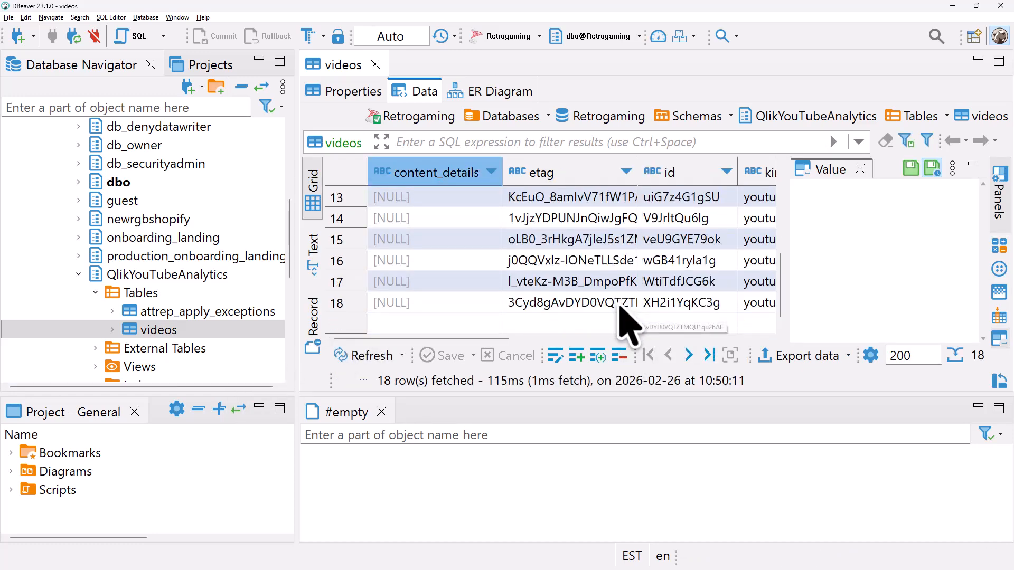
pyautogui.scroll(4, 624, 312)
pyautogui.scroll(-1, 610, 264)
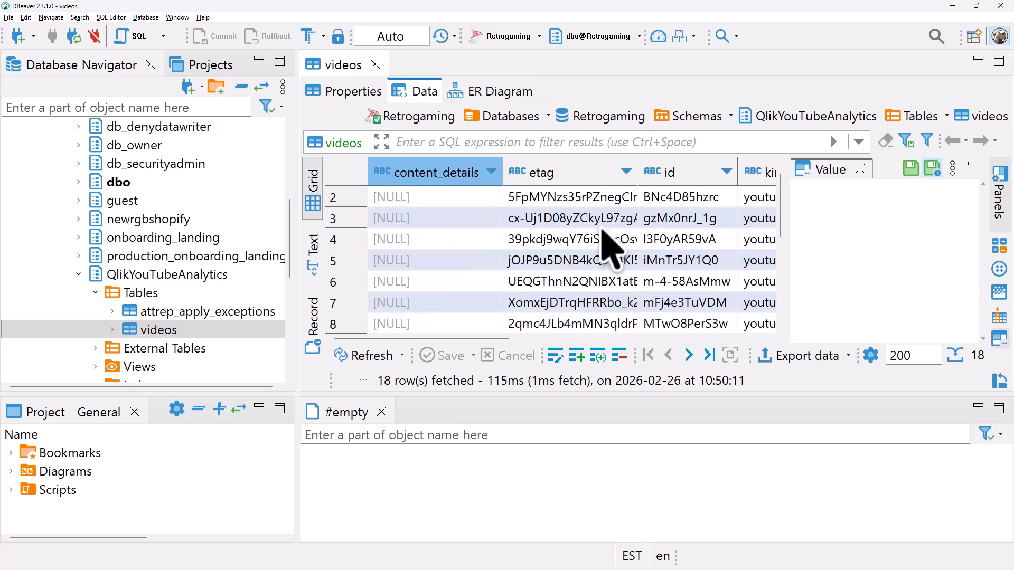
pyautogui.scroll(-2, 658, 235)
pyautogui.moveTo(508, 339); pyautogui.dragTo(771, 358)
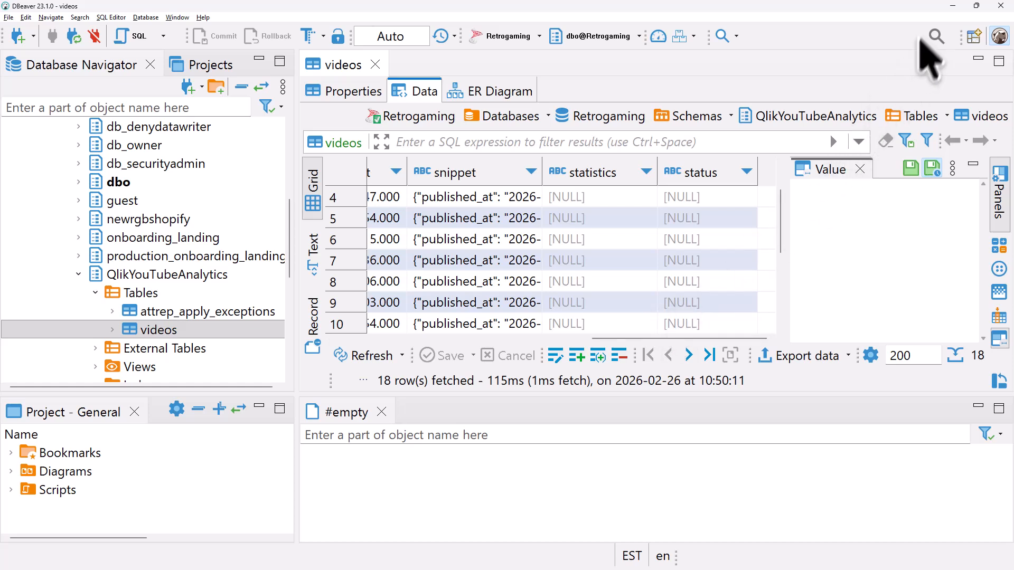
# Return to Qlik Cloud and go back from the data task to the pipeline project.
pyautogui.click(953, 6)
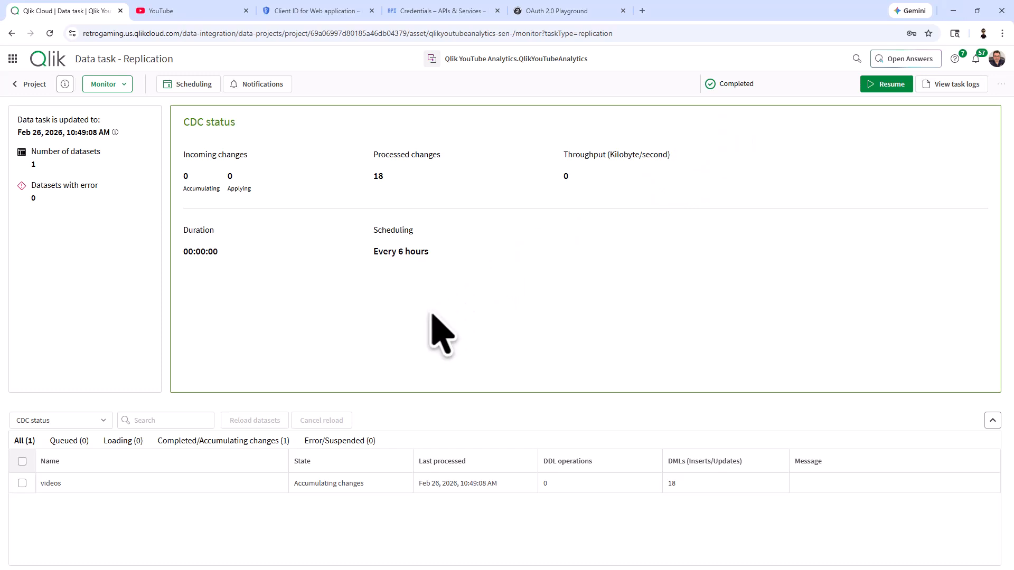
pyautogui.click(23, 85)
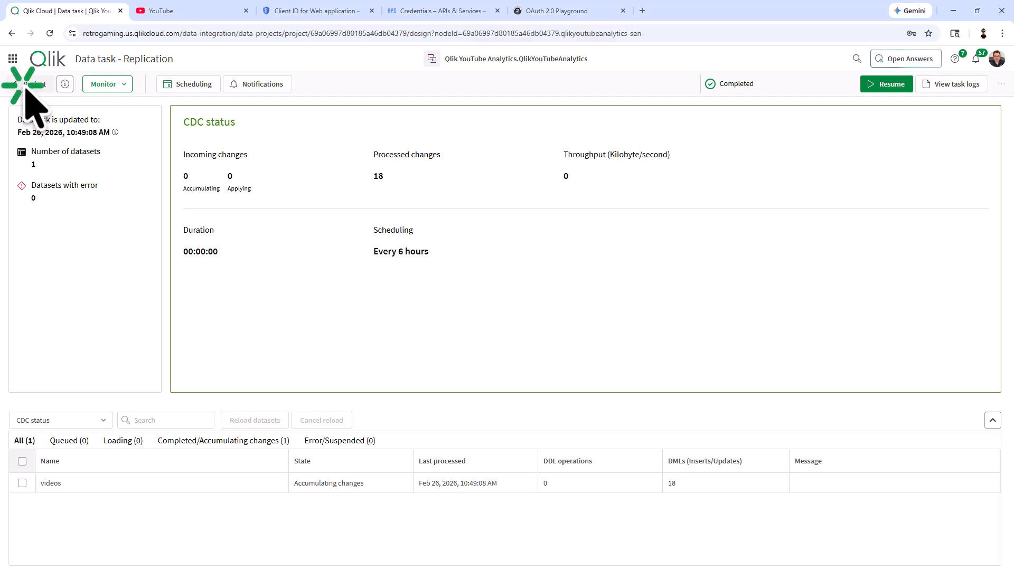